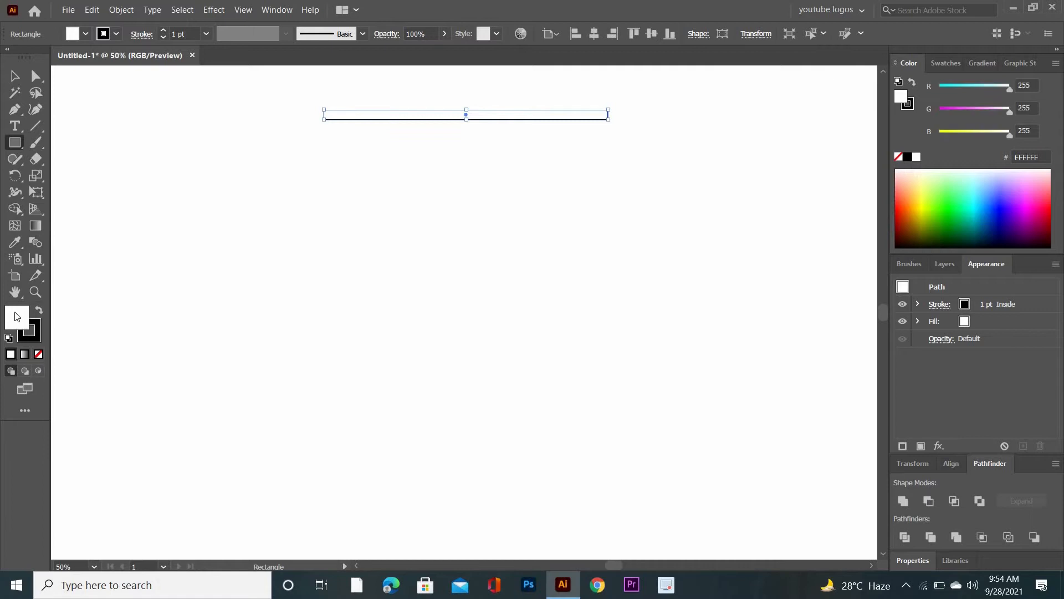
# - Fill the long thin rectangle with red F22A2A and duplicate it downward twice to make three evenly spaced bars
pyautogui.click(759, 248)
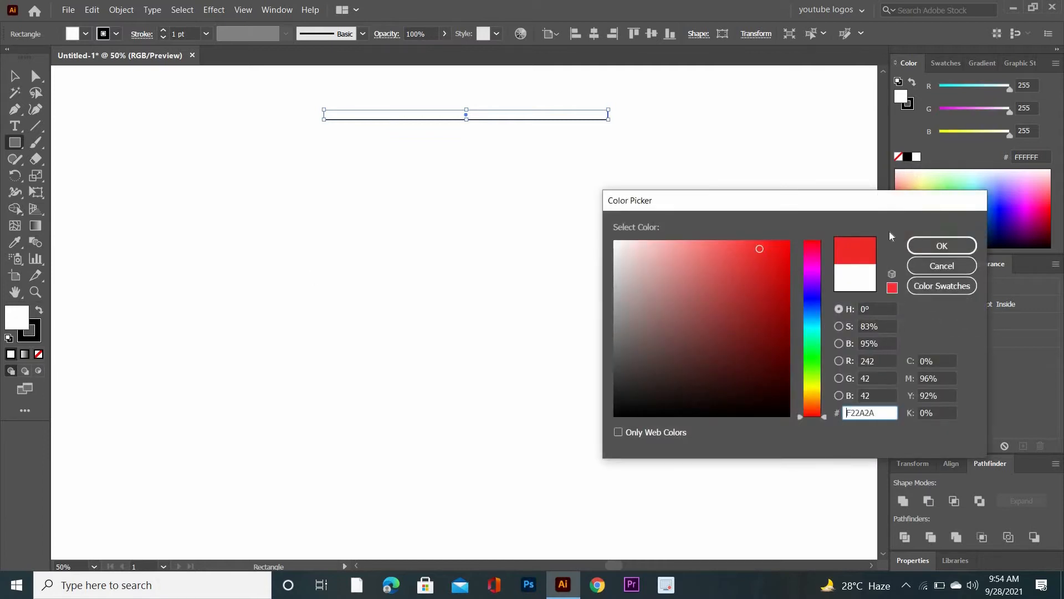
pyautogui.click(931, 244)
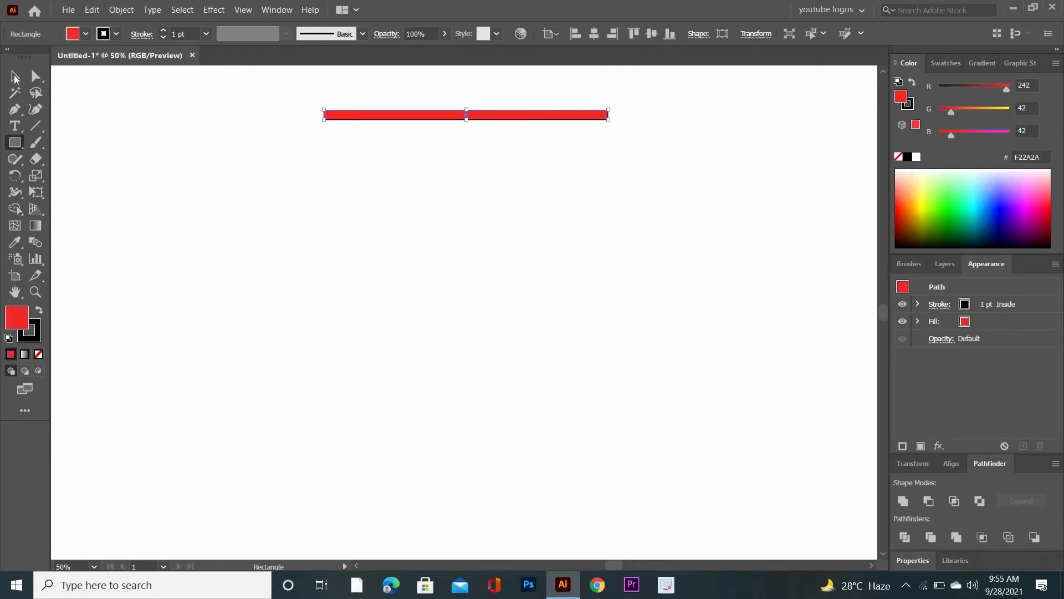
pyautogui.click(15, 77)
pyautogui.moveTo(475, 115); pyautogui.dragTo(475, 129)
pyautogui.hotkey('ctrl', 'd')
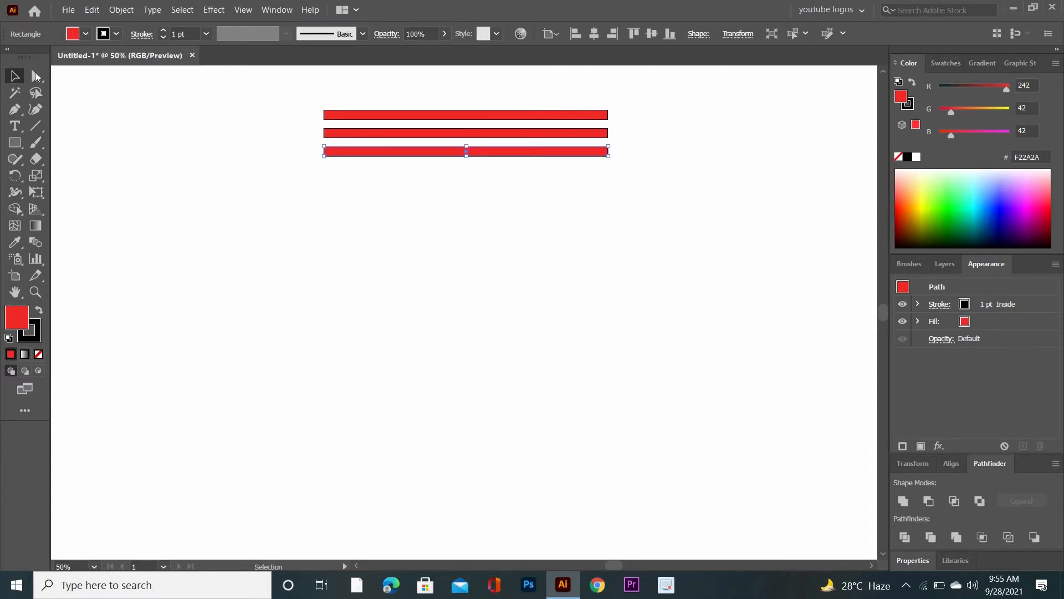
# - Save the three red bars as a dynamic Movie Clip symbol and delete the bars from the artboard
pyautogui.click(275, 10)
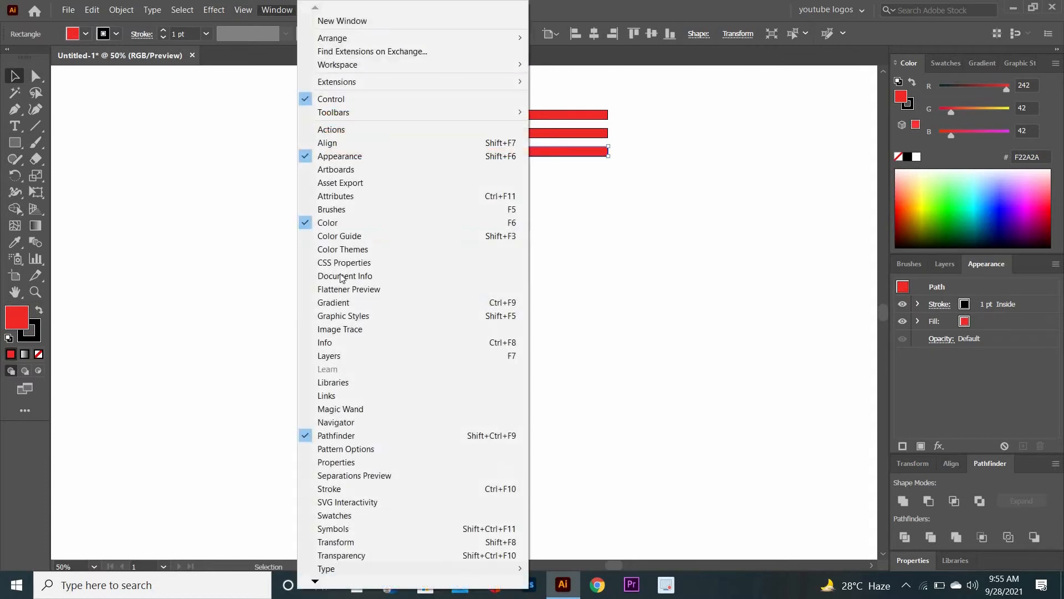
pyautogui.click(356, 527)
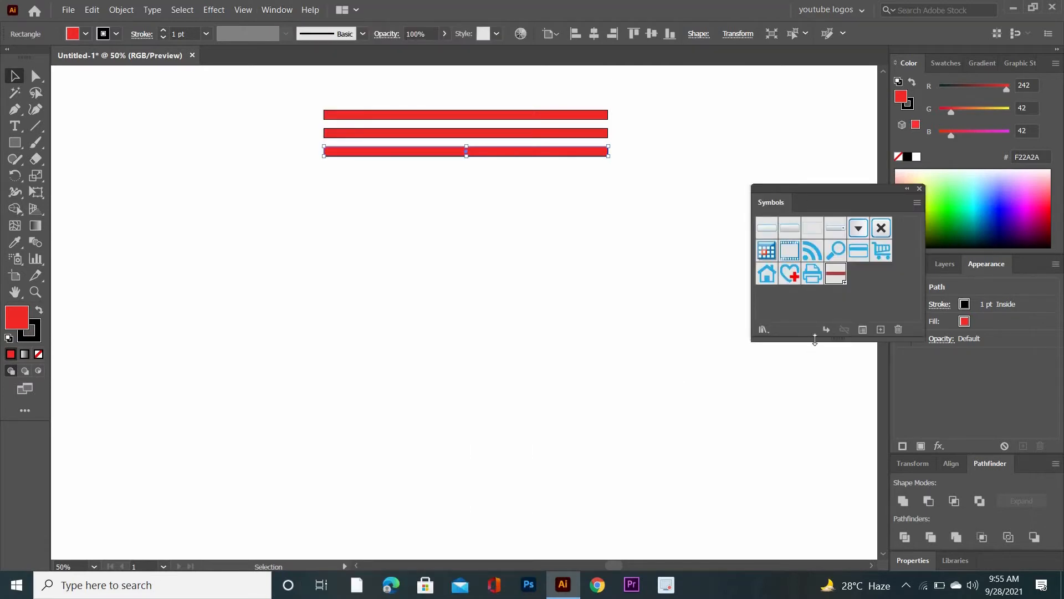
pyautogui.moveTo(815, 352); pyautogui.dragTo(814, 367)
pyautogui.moveTo(432, 91); pyautogui.dragTo(782, 298)
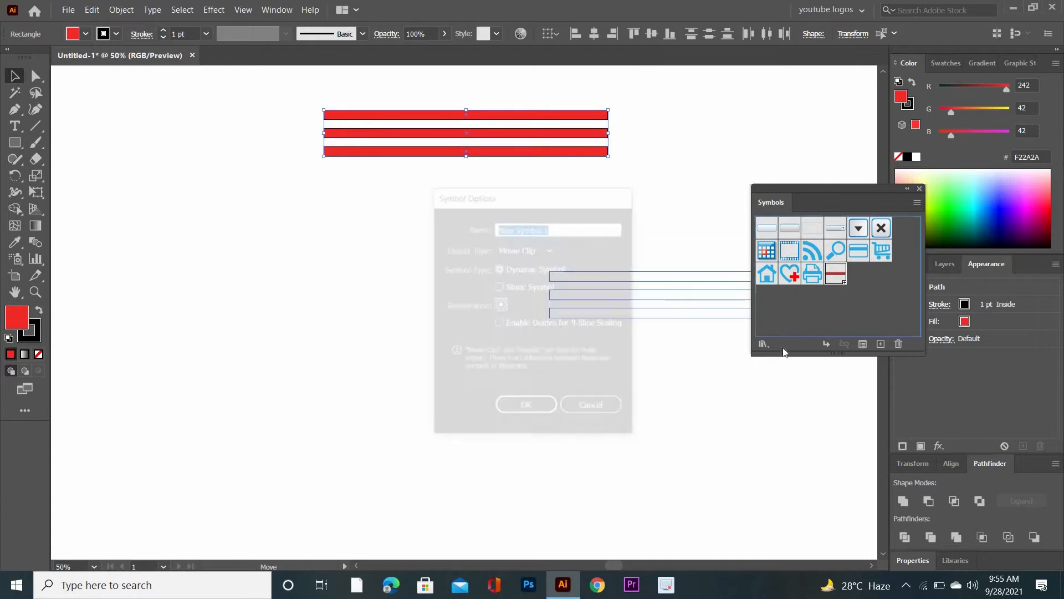
pyautogui.click(529, 408)
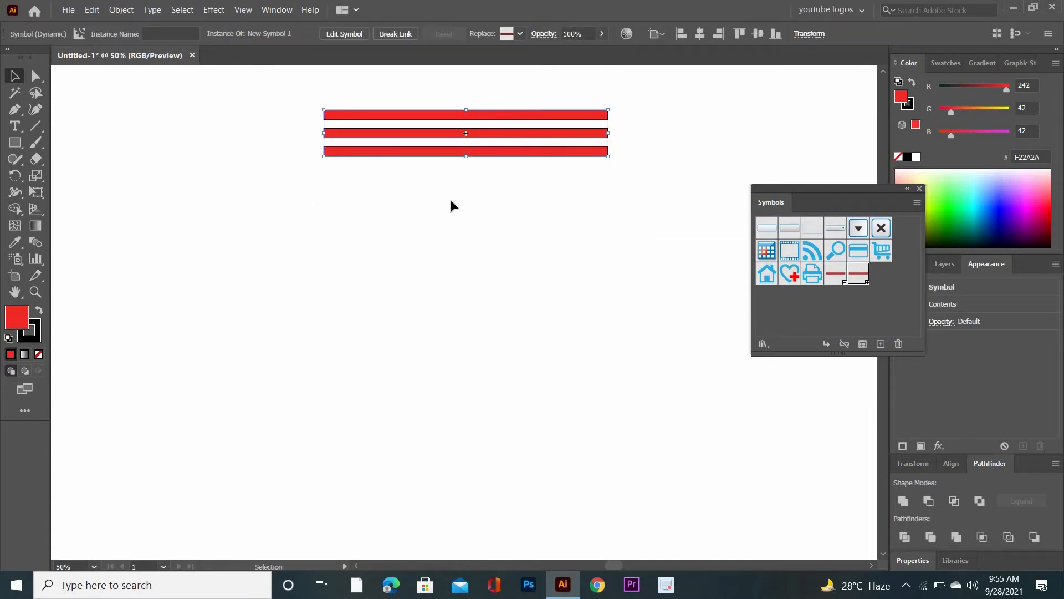
pyautogui.press('Delete')
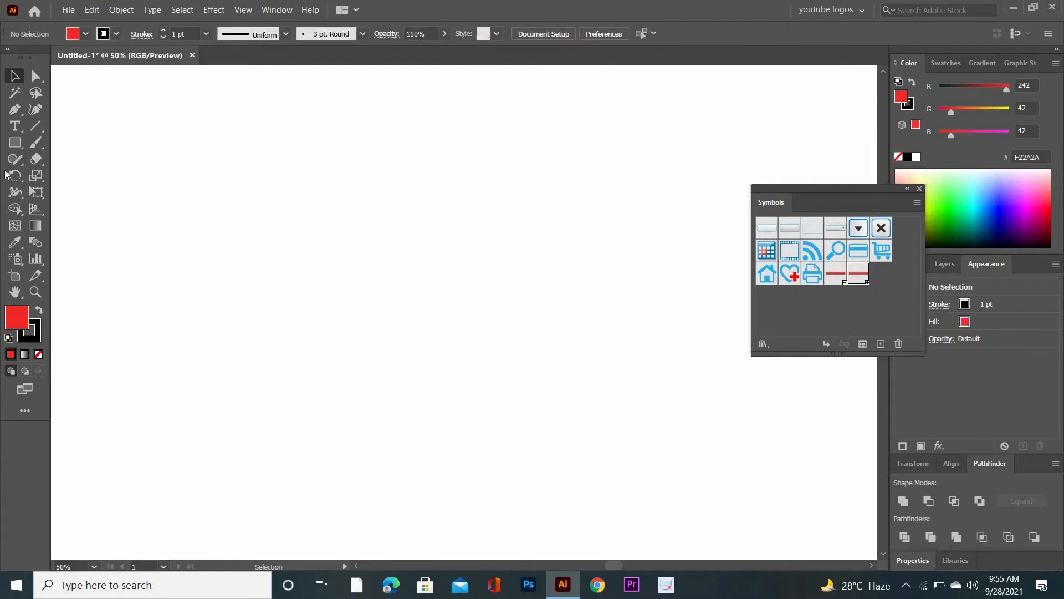
# - Draw a tall narrow rectangle on the empty artboard with no fill and a blue 2647B2 stroke
pyautogui.click(15, 143)
pyautogui.moveTo(380, 217); pyautogui.dragTo(415, 340)
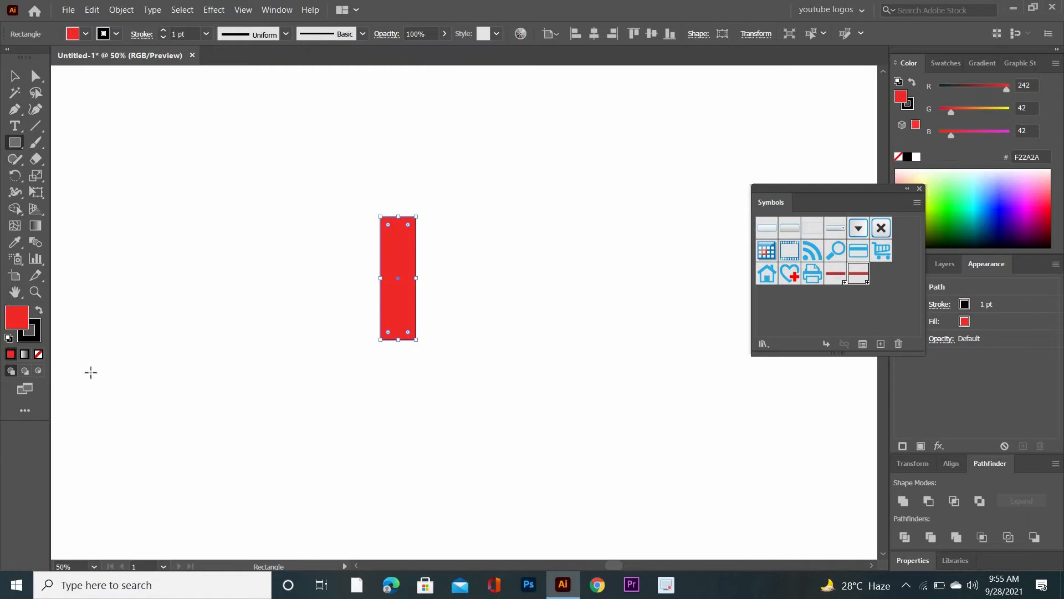
pyautogui.click(38, 353)
pyautogui.click(28, 331)
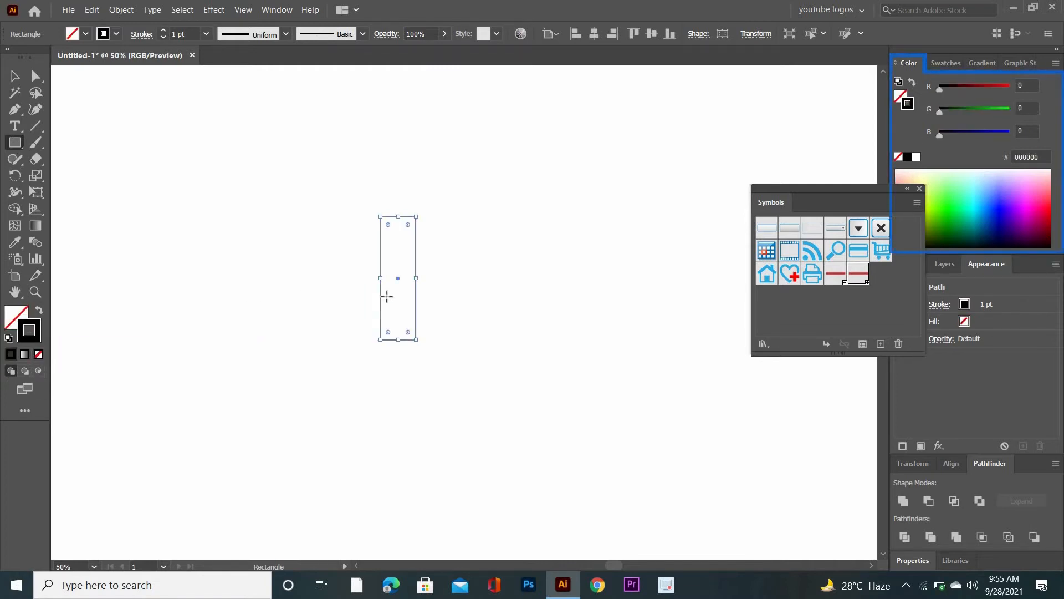
pyautogui.doubleClick(28, 342)
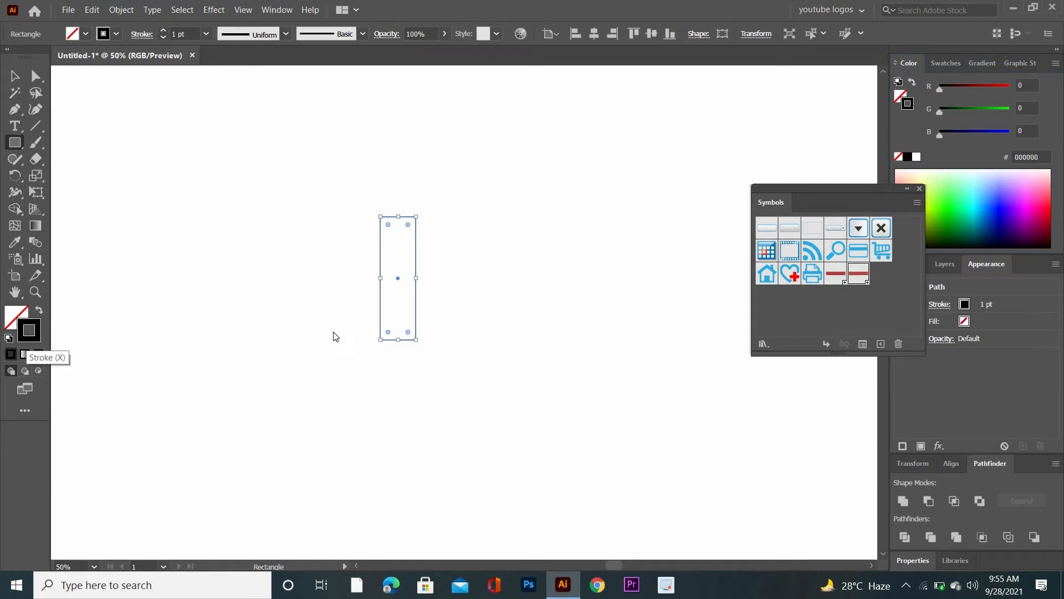
pyautogui.click(812, 306)
pyautogui.click(752, 292)
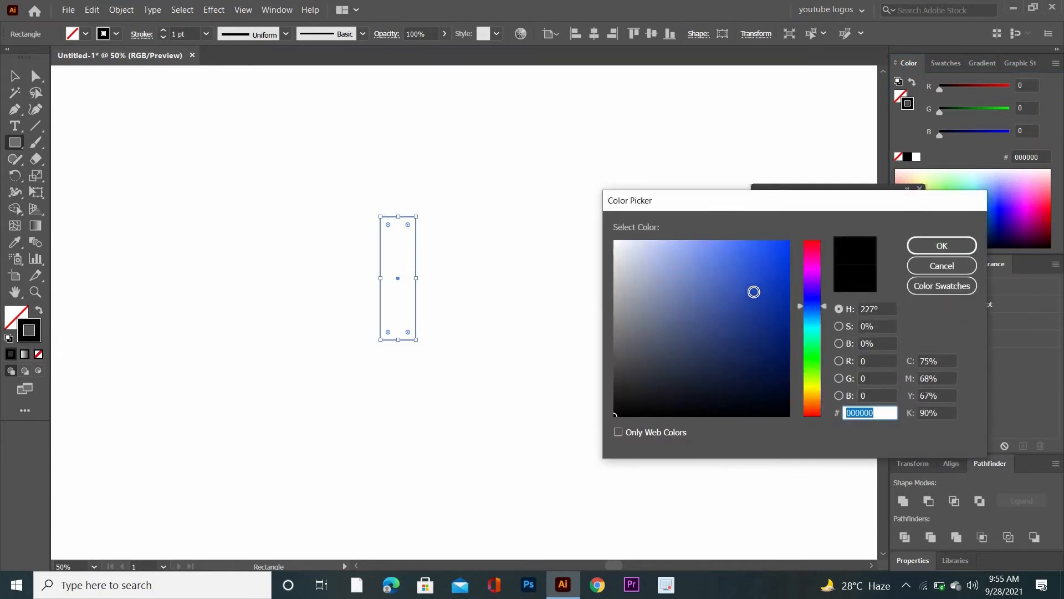
pyautogui.click(936, 246)
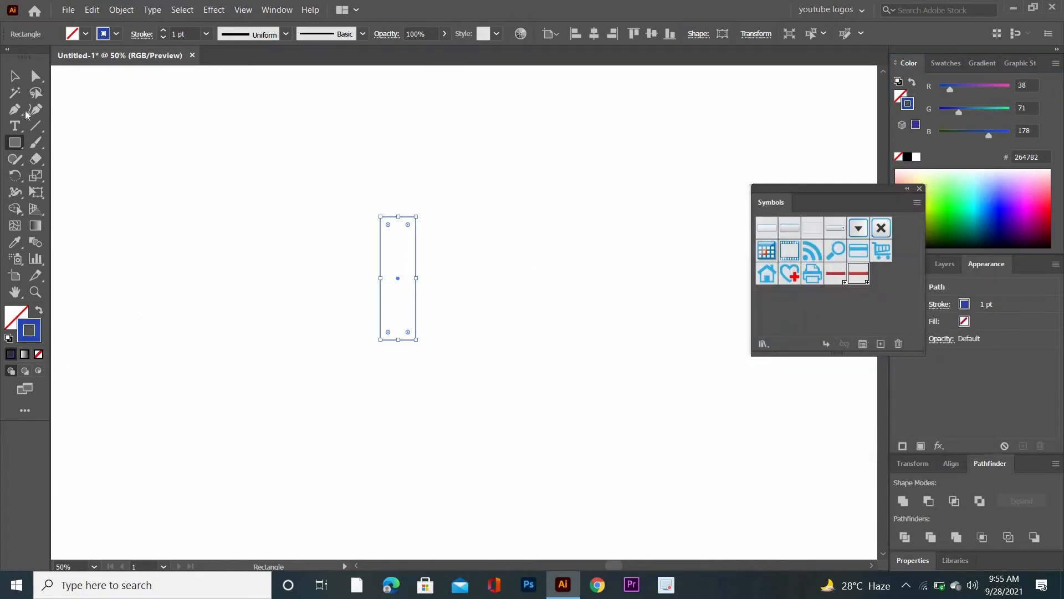
# - Apply a 3D Revolve effect to the blue-outlined rectangle with X, Y and Z rotations of 0°, 0° and 90°
pyautogui.click(14, 80)
pyautogui.moveTo(313, 154); pyautogui.dragTo(474, 392)
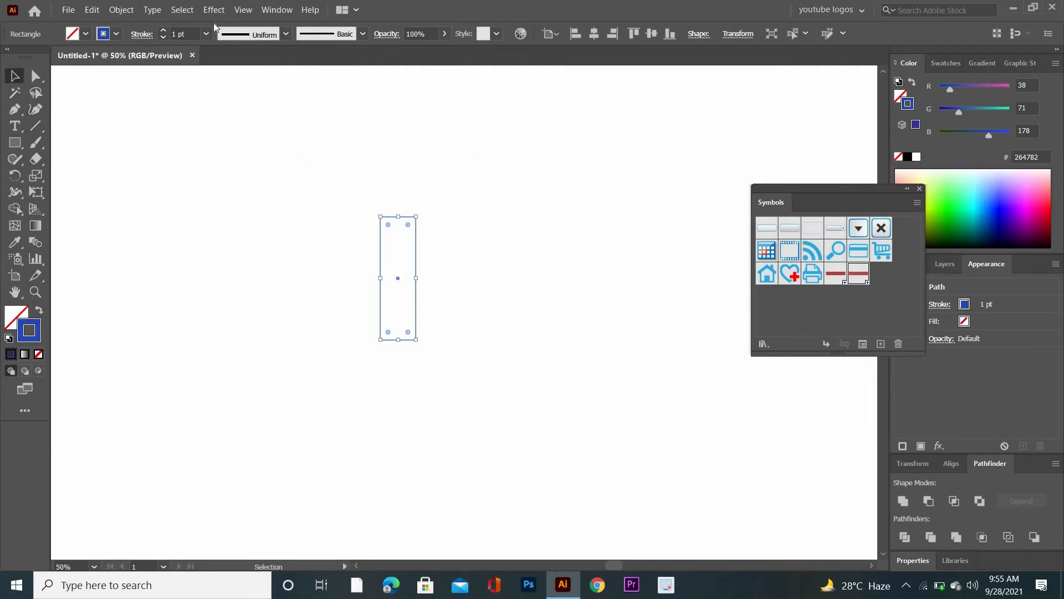
pyautogui.click(242, 9)
pyautogui.moveTo(217, 11)
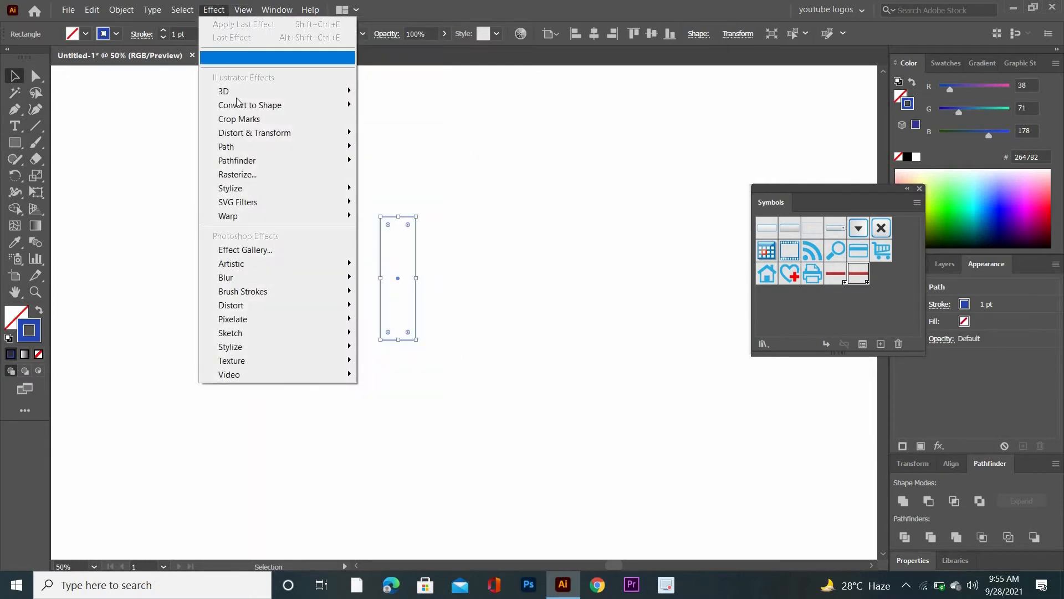
pyautogui.moveTo(288, 91)
pyautogui.click(391, 104)
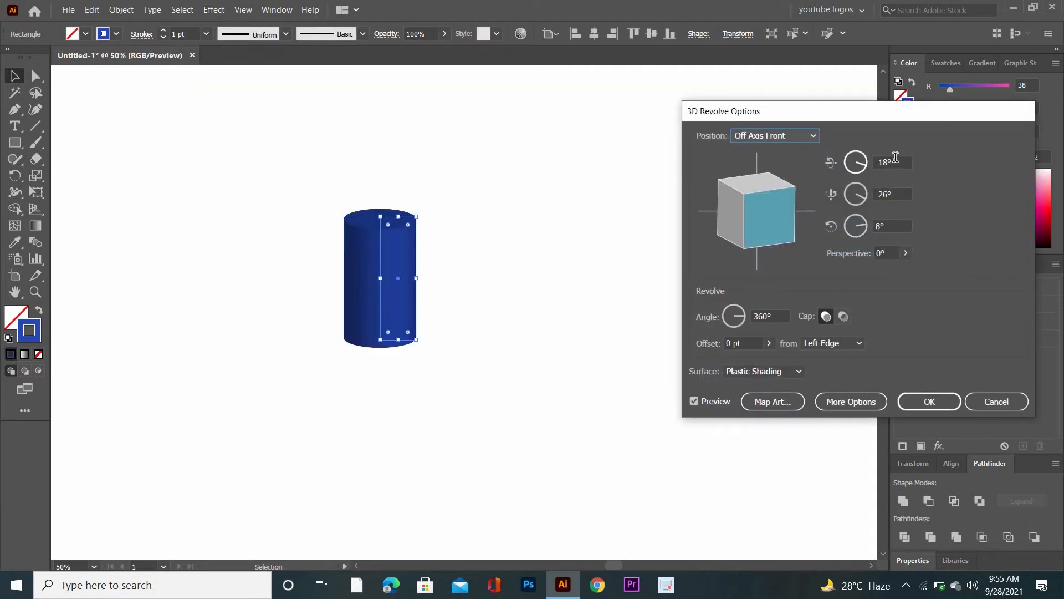
pyautogui.press('Tab')
pyautogui.write('0')
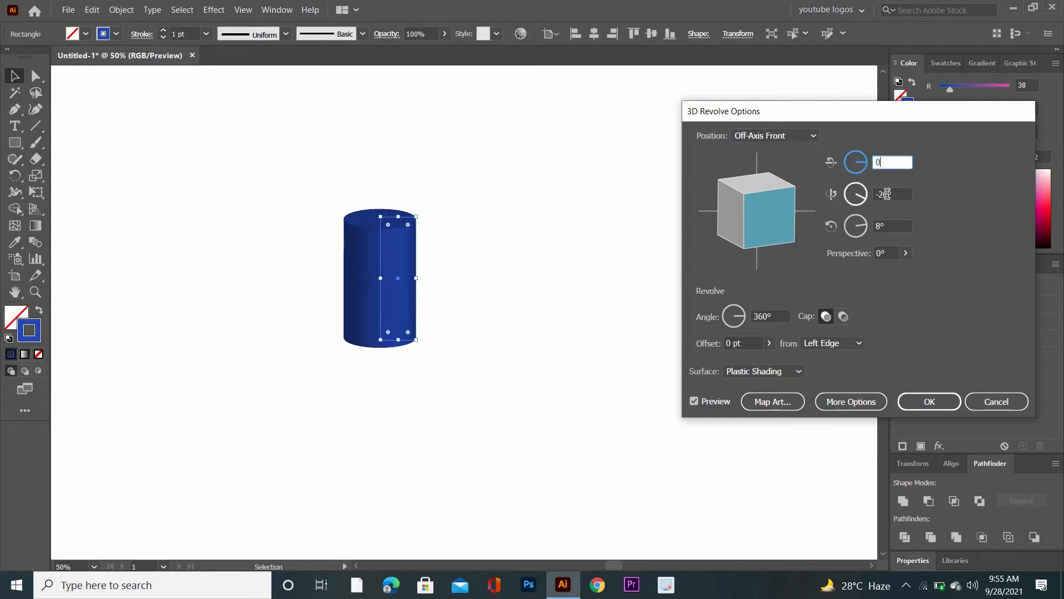
pyautogui.press('Tab')
pyautogui.write('0')
pyautogui.press('Tab')
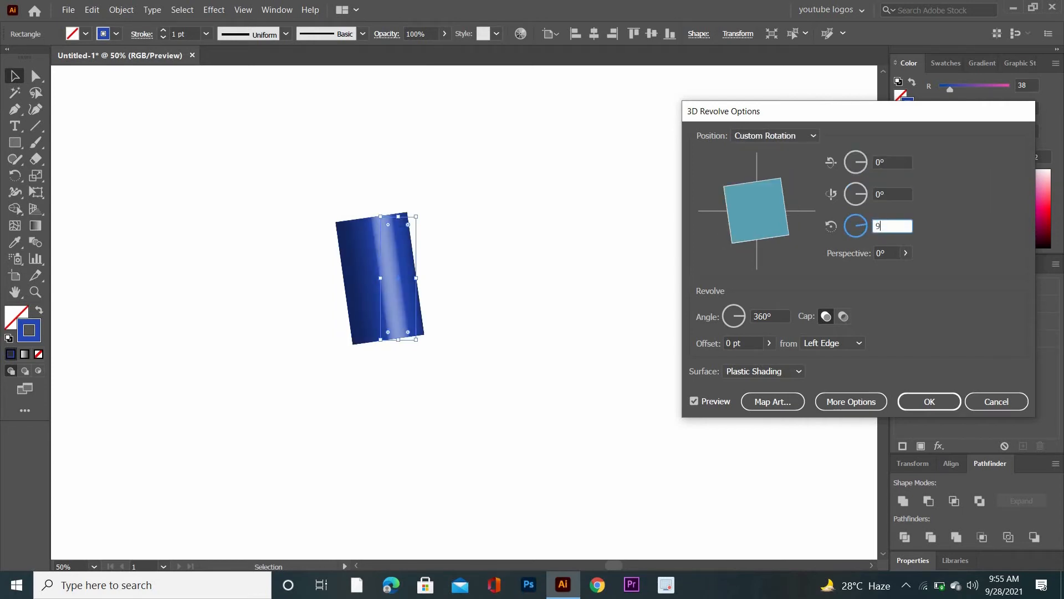
pyautogui.write('90')
# - Map the New Symbol 1 artwork onto surface 1 of 8 of the revolved cylinder
pyautogui.click(769, 401)
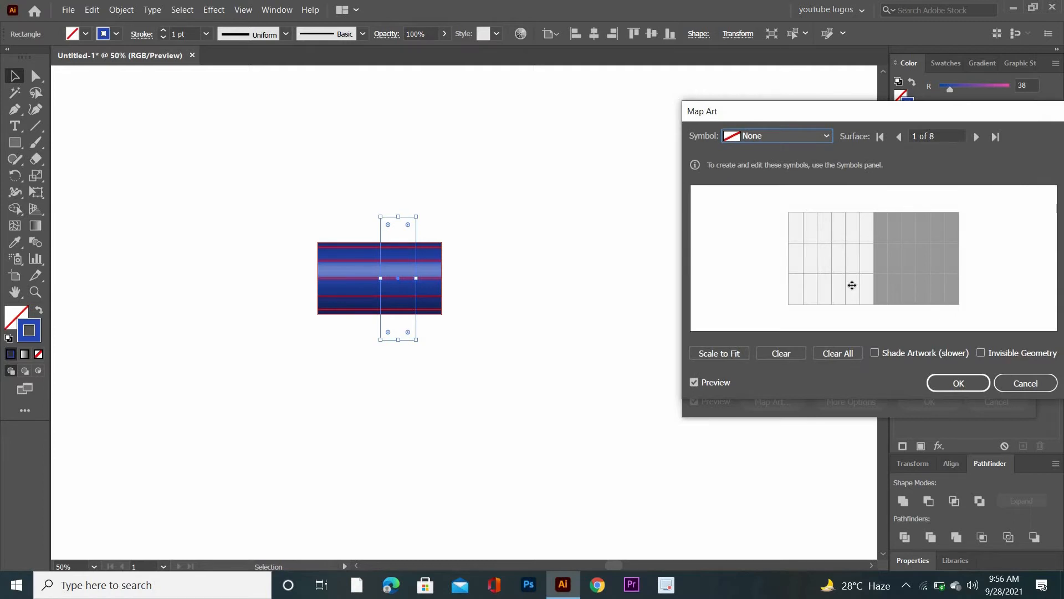
pyautogui.click(978, 138)
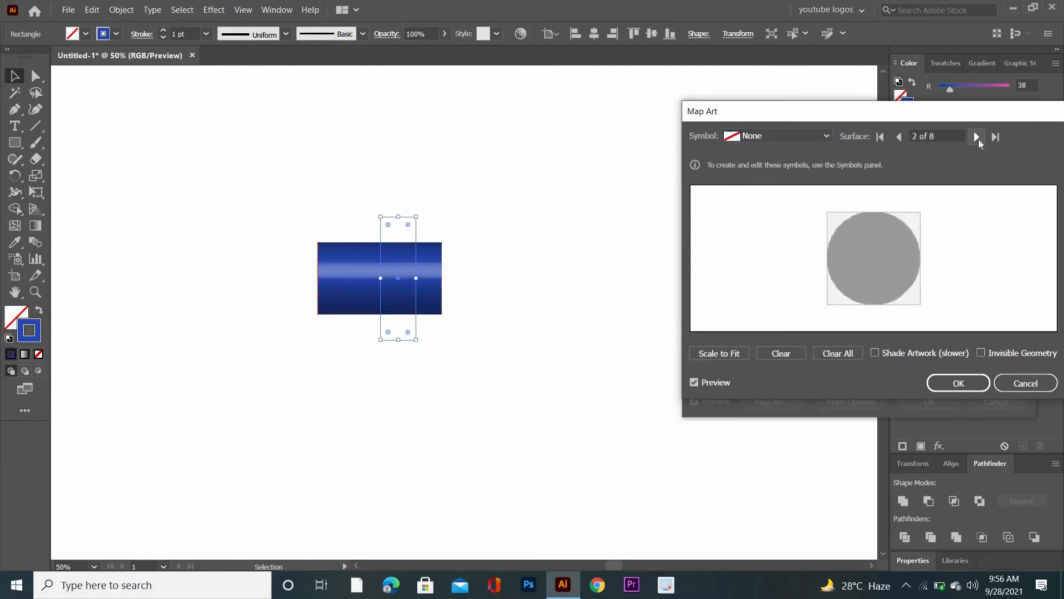
pyautogui.click(978, 138)
pyautogui.click(978, 138)
pyautogui.click(978, 139)
pyautogui.click(979, 139)
pyautogui.click(979, 138)
pyautogui.click(979, 139)
pyautogui.click(978, 139)
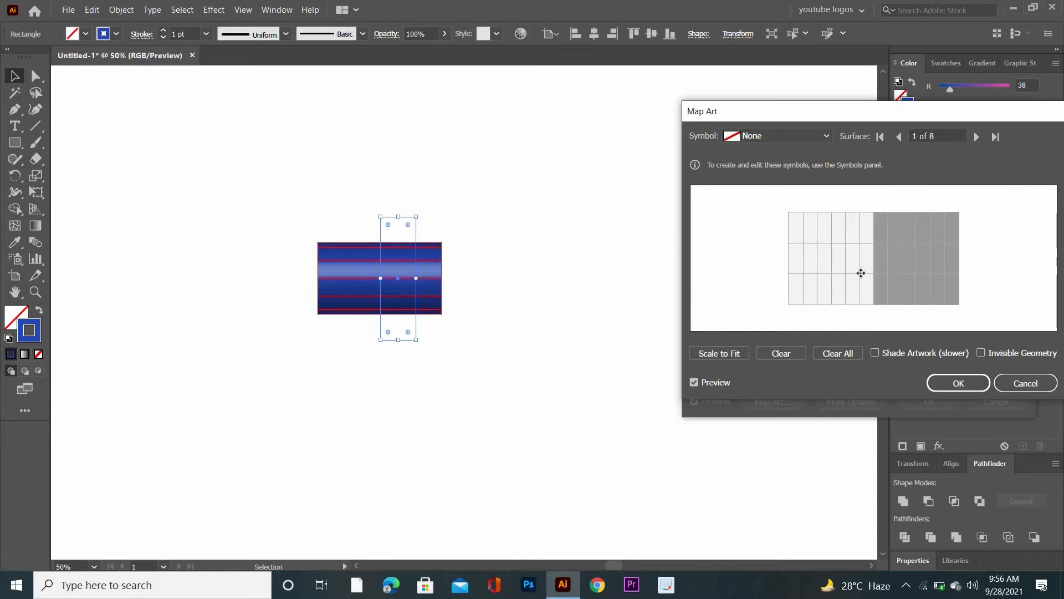
pyautogui.click(829, 138)
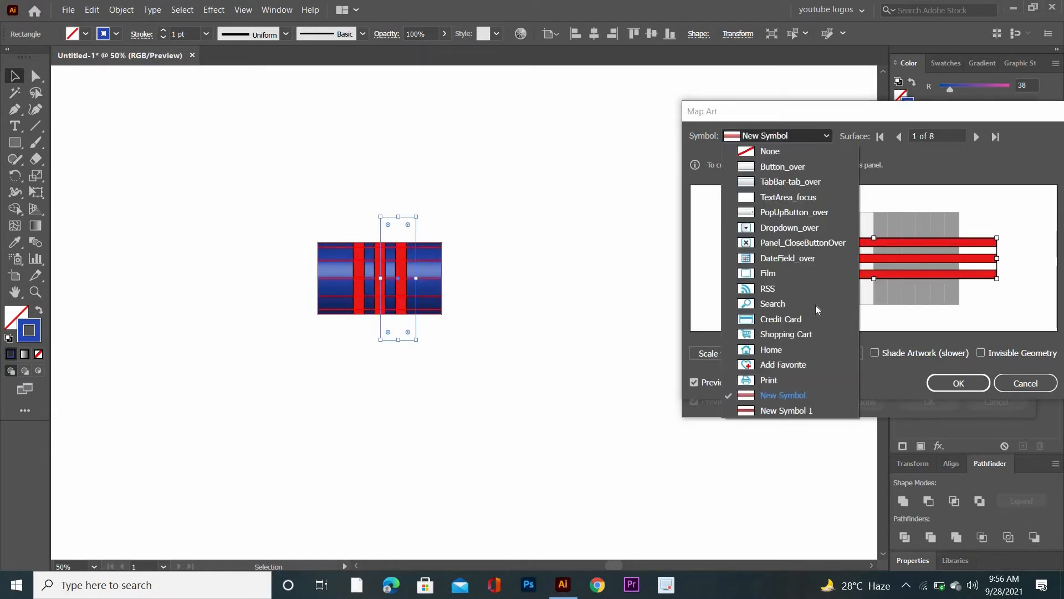
pyautogui.click(810, 411)
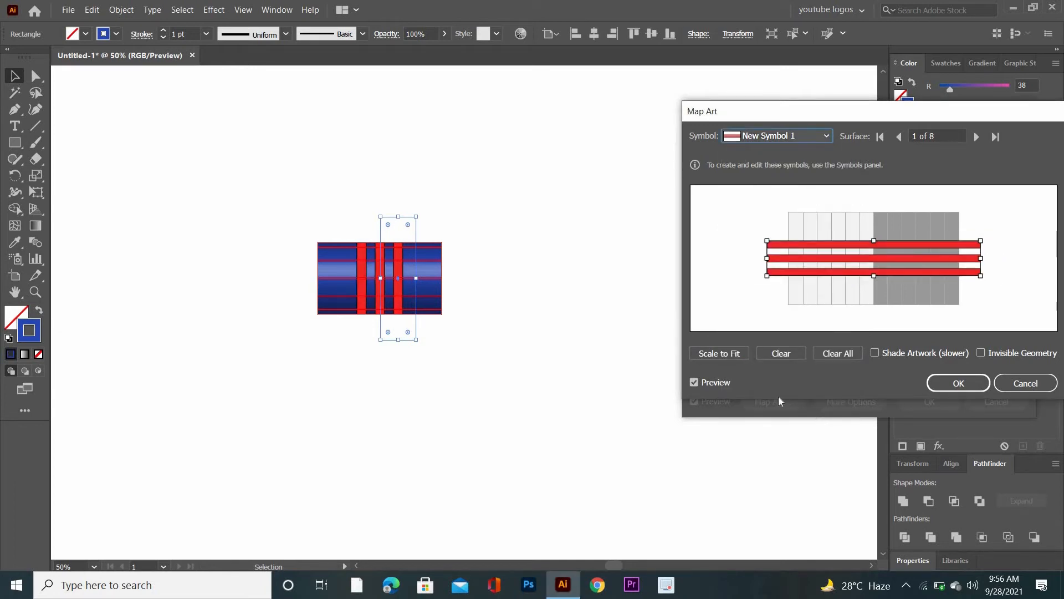
# - Enable Invisible Geometry, rotate the mapped bars into a rising diagonal across the surface, and apply the 3D effect
pyautogui.click(981, 353)
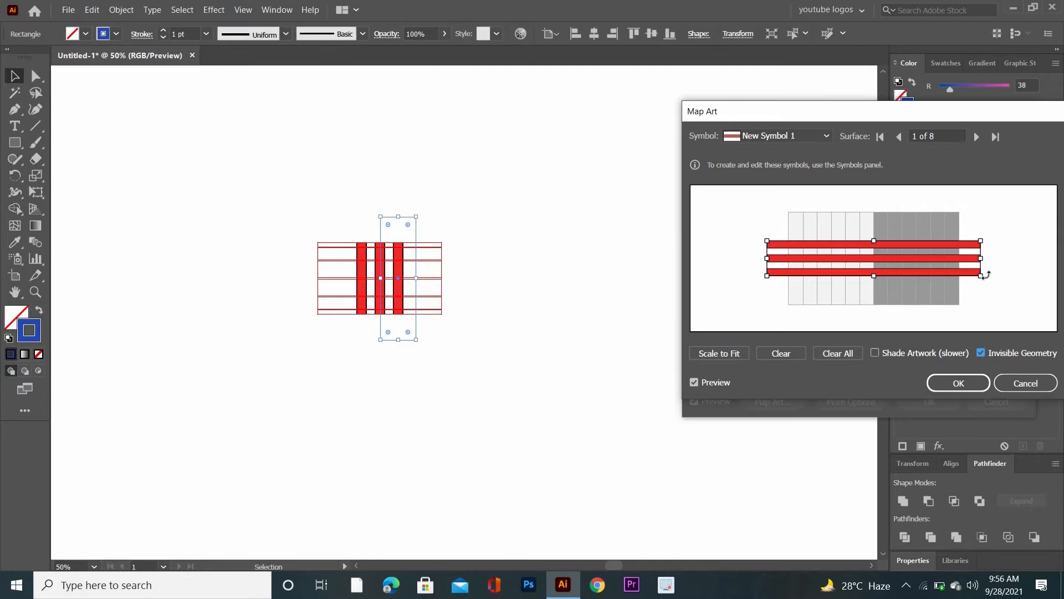
pyautogui.moveTo(984, 275); pyautogui.dragTo(980, 242)
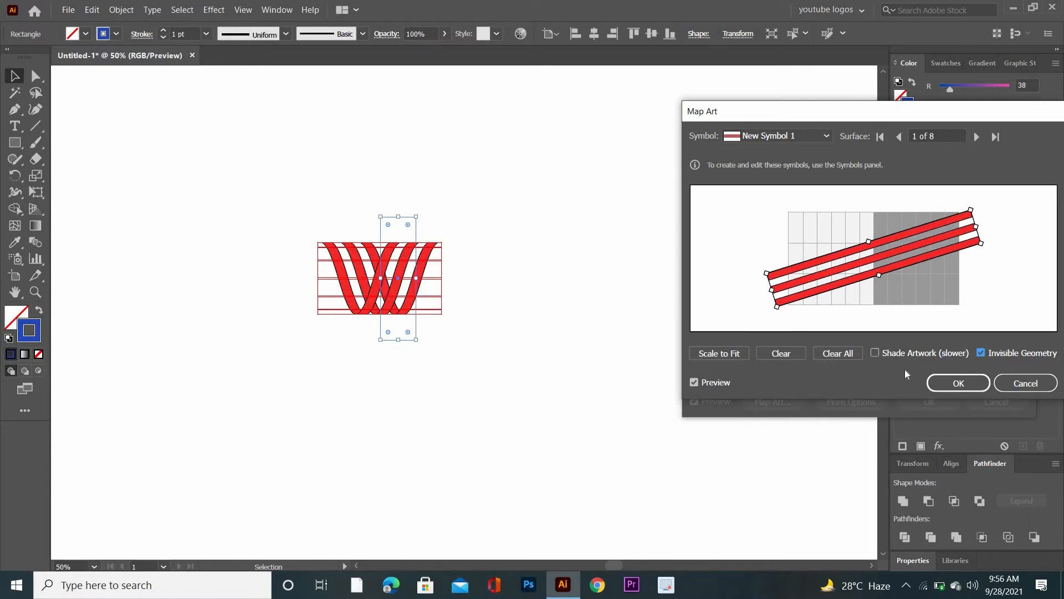
pyautogui.click(953, 388)
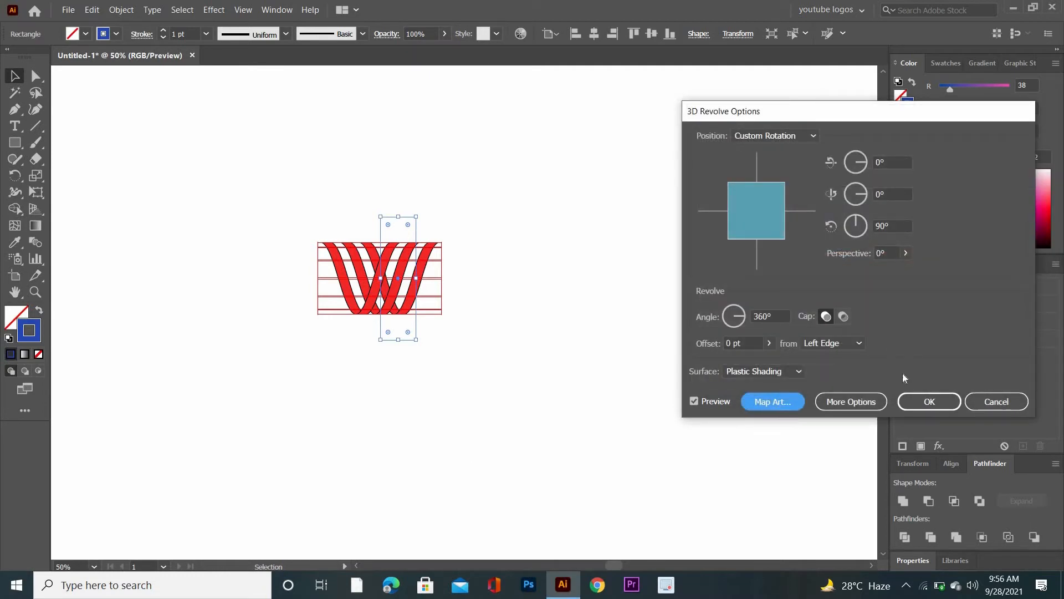
pyautogui.click(950, 402)
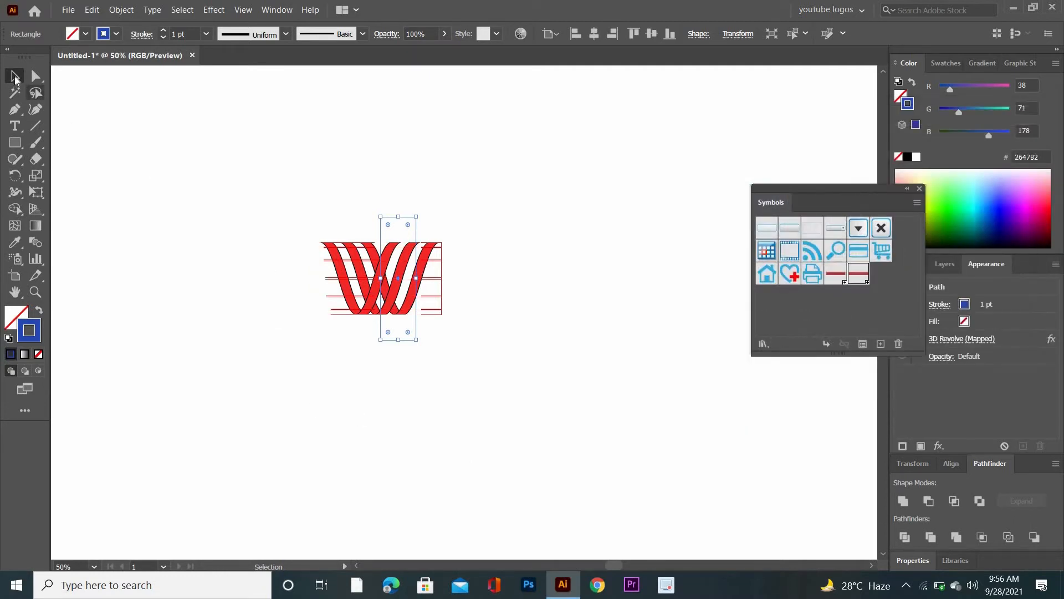
# - Close the symbol library and expand the appearance of the revolved W-shaped artwork
pyautogui.click(919, 189)
pyautogui.moveTo(237, 176); pyautogui.dragTo(484, 373)
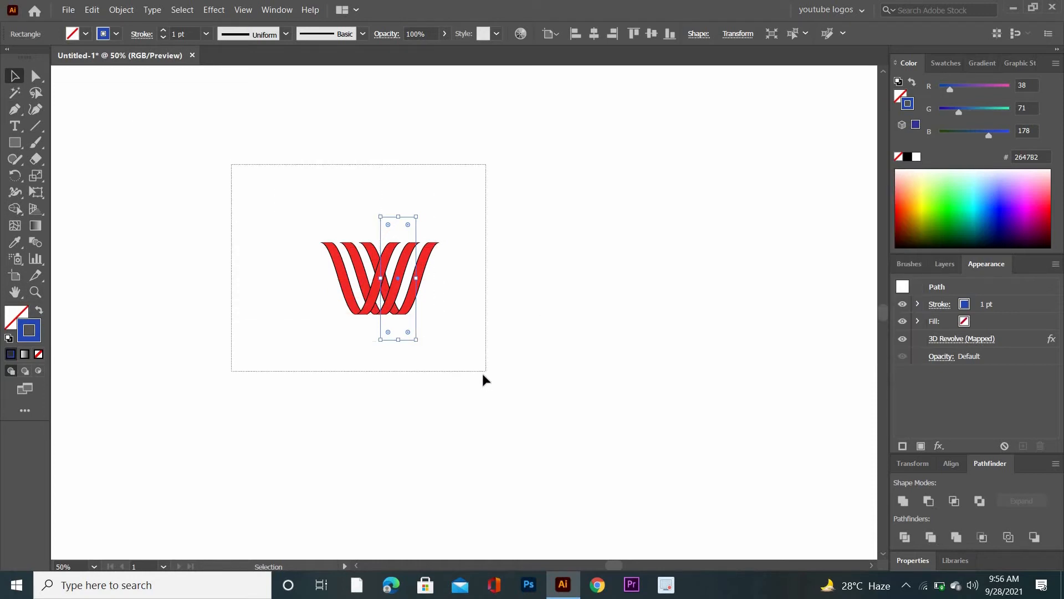
pyautogui.rightClick(485, 264)
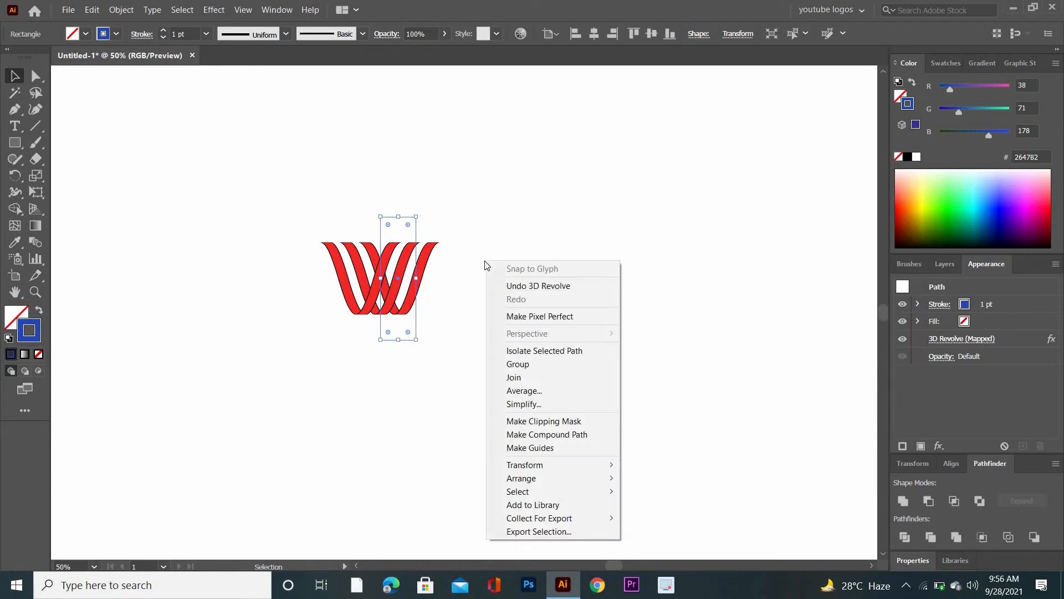
pyautogui.click(214, 9)
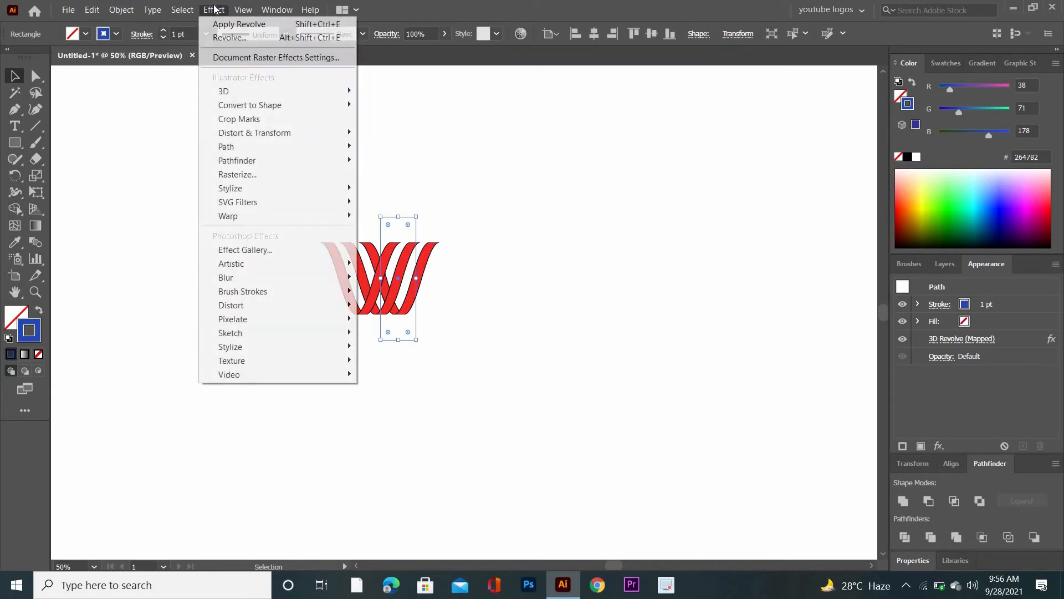
pyautogui.click(130, 8)
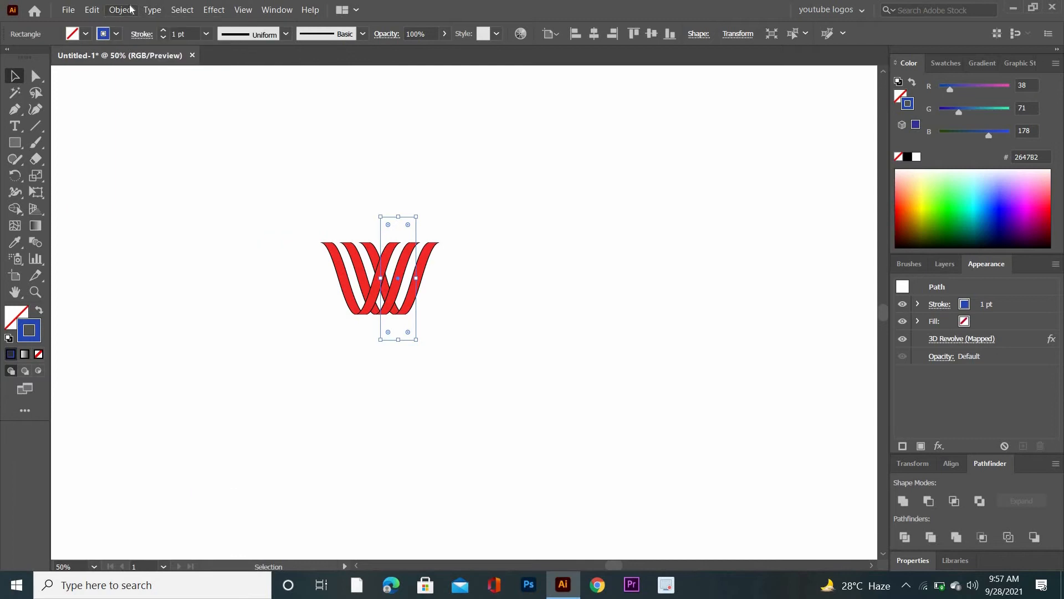
pyautogui.click(131, 8)
pyautogui.click(327, 192)
pyautogui.moveTo(327, 193); pyautogui.dragTo(480, 375)
pyautogui.click(119, 9)
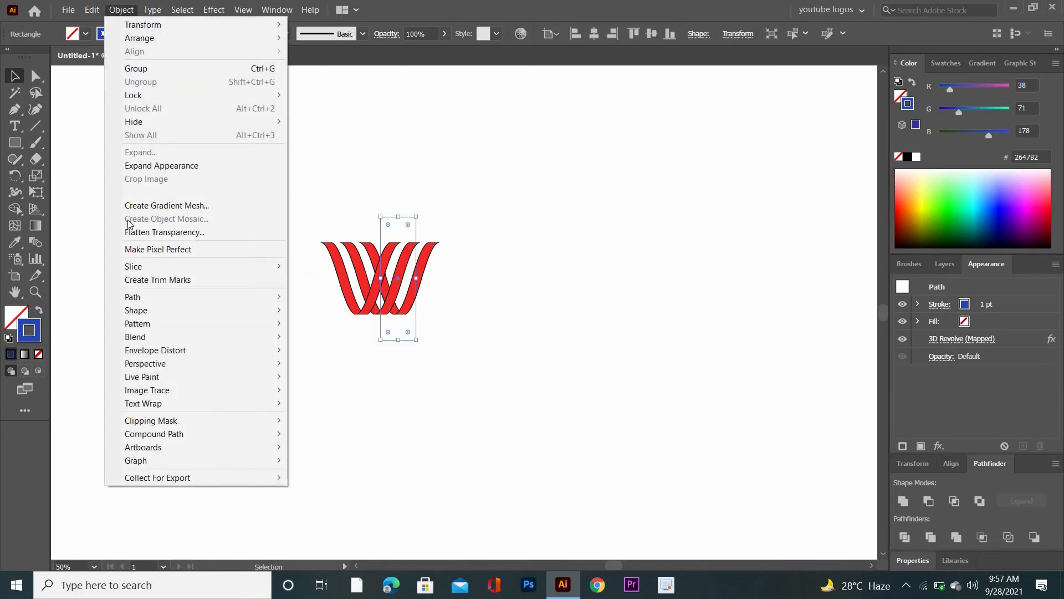
pyautogui.click(160, 165)
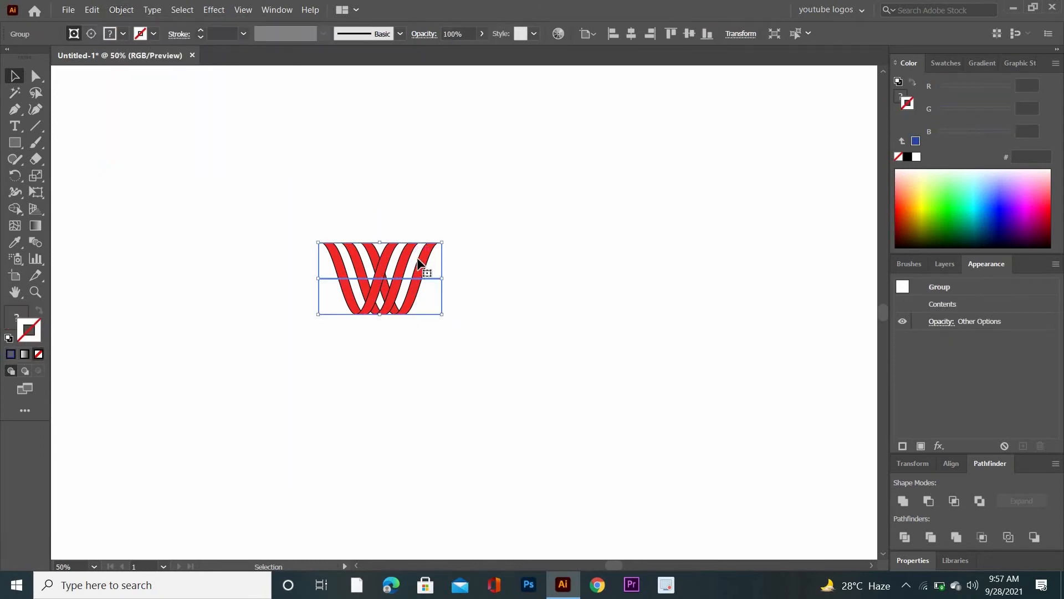
# - Release the clipping mask on the expanded W artwork and ungroup its stripes
pyautogui.rightClick(406, 214)
pyautogui.click(475, 319)
pyautogui.click(120, 9)
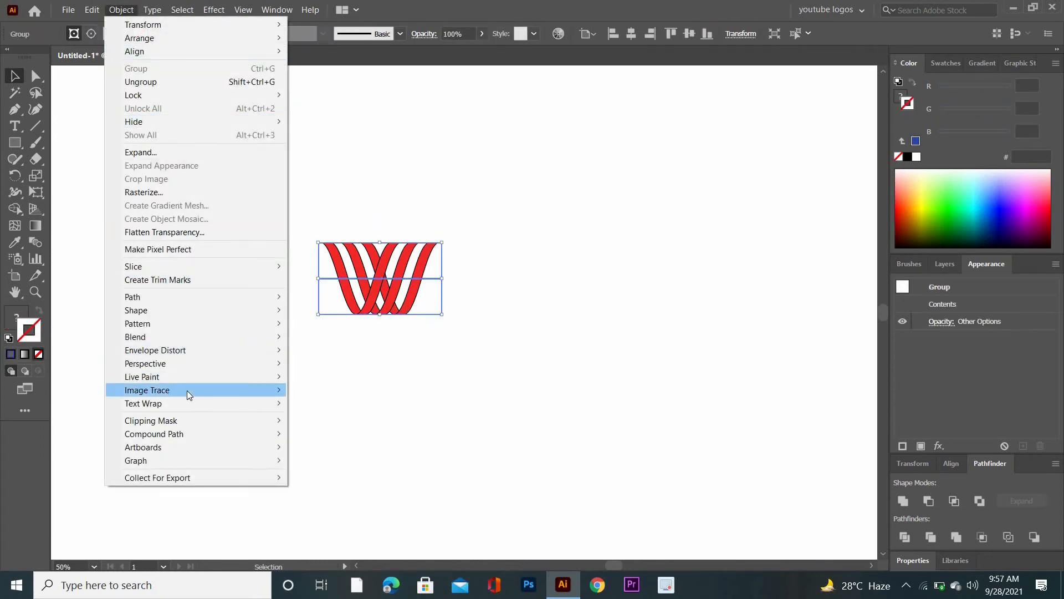
pyautogui.moveTo(260, 421)
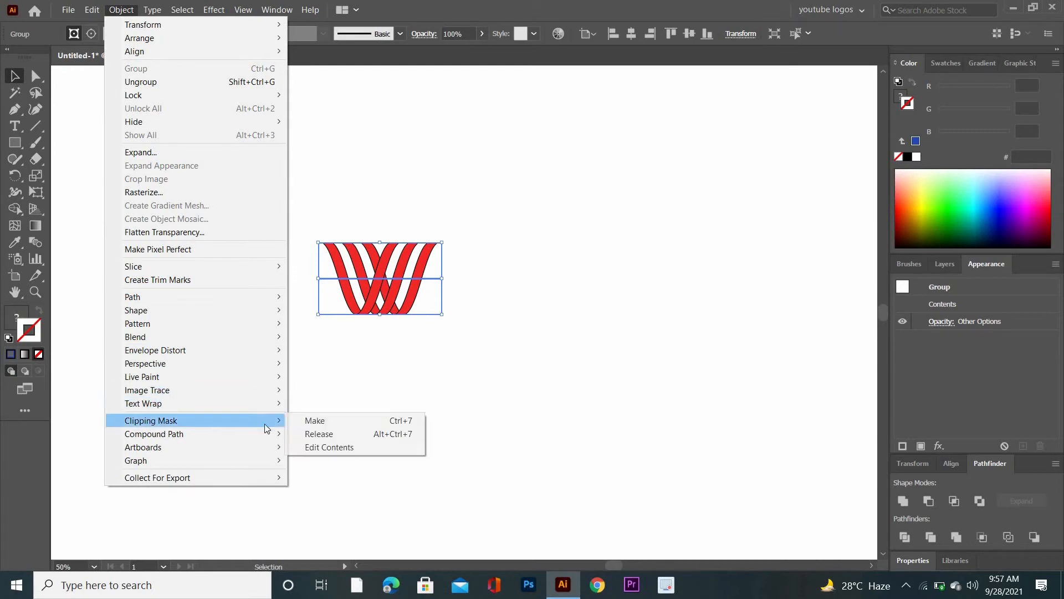
pyautogui.click(321, 434)
pyautogui.rightClick(380, 183)
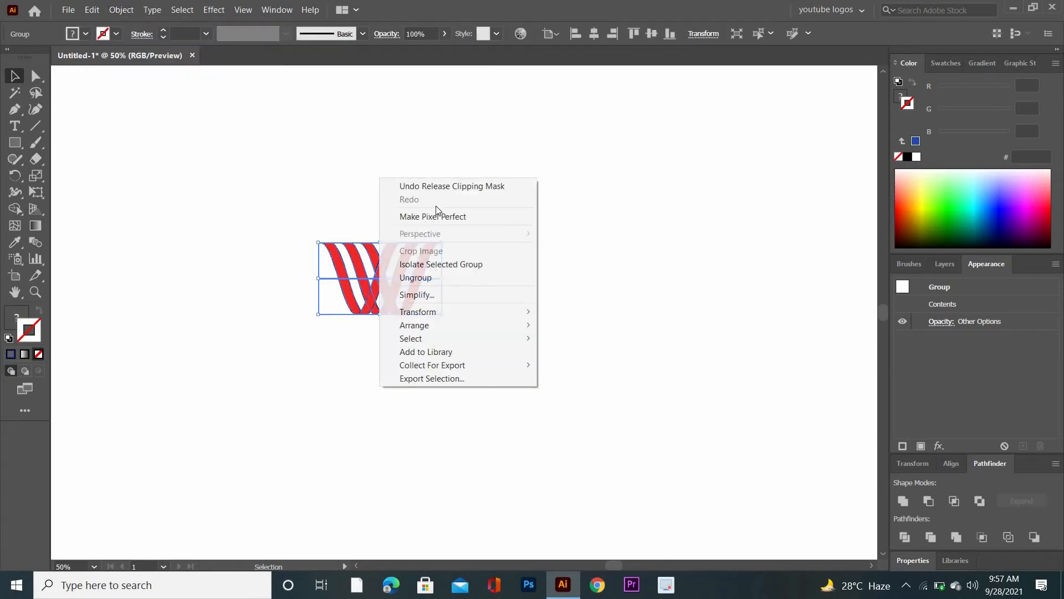
pyautogui.click(462, 280)
# - Delete the leftover clipping outlines around the striped W
pyautogui.click(458, 363)
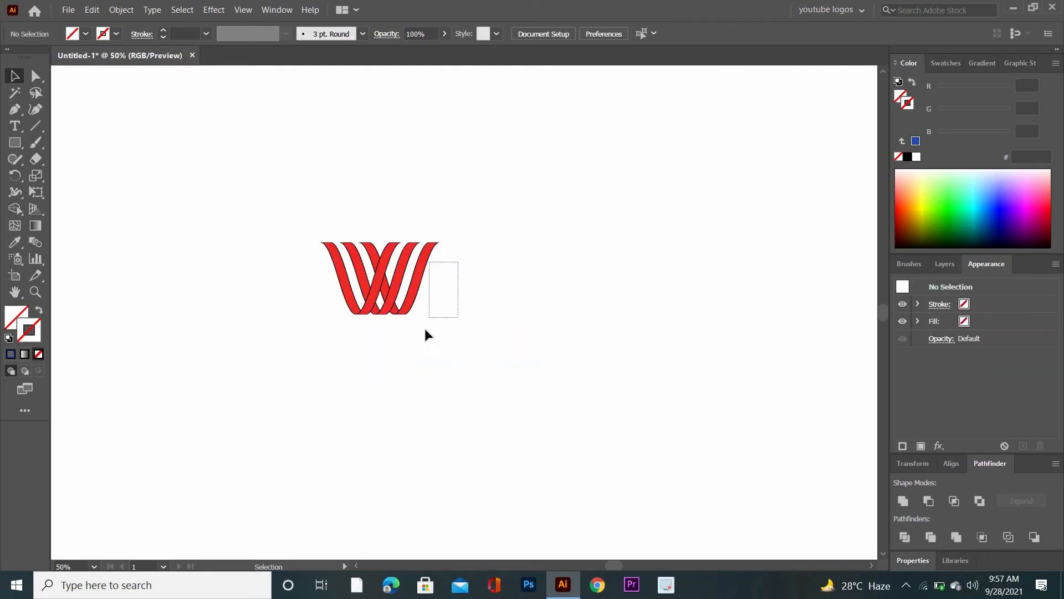
pyautogui.moveTo(426, 335); pyautogui.dragTo(427, 336)
pyautogui.click(460, 358)
pyautogui.moveTo(316, 222); pyautogui.dragTo(428, 320)
pyautogui.press('Delete')
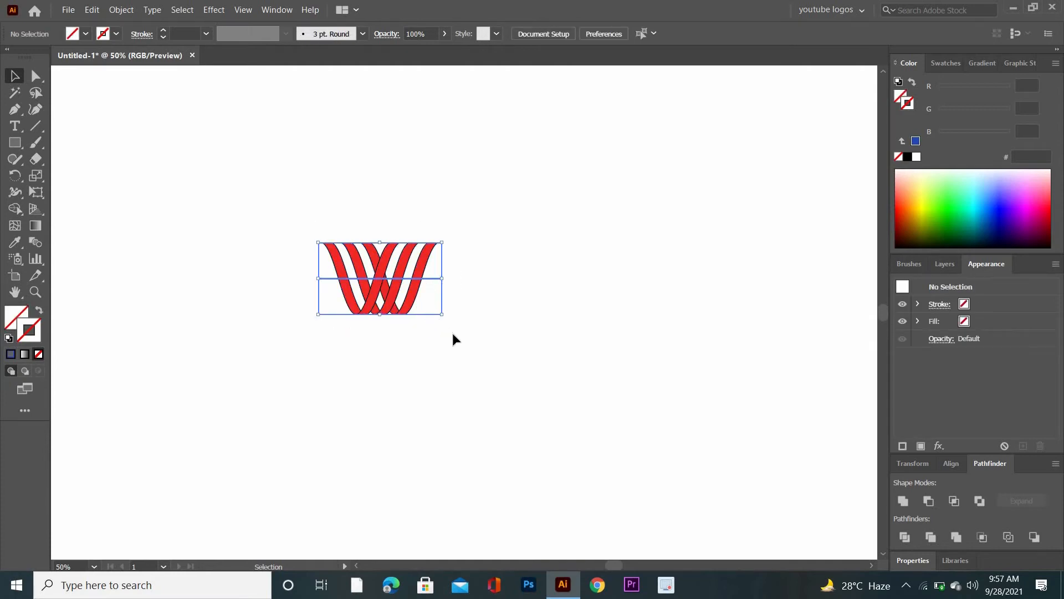
# - Duplicate the striped W horizontally so that the copy overlaps the original's rising stripes
pyautogui.moveTo(311, 229); pyautogui.dragTo(422, 343)
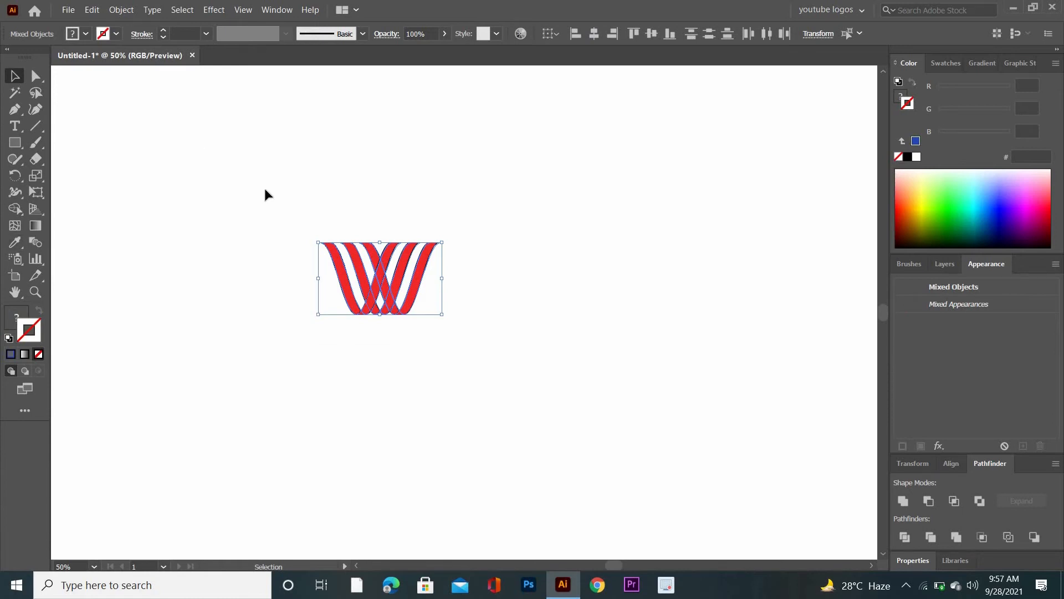
pyautogui.moveTo(278, 220); pyautogui.dragTo(460, 356)
pyautogui.moveTo(380, 280); pyautogui.dragTo(453, 274)
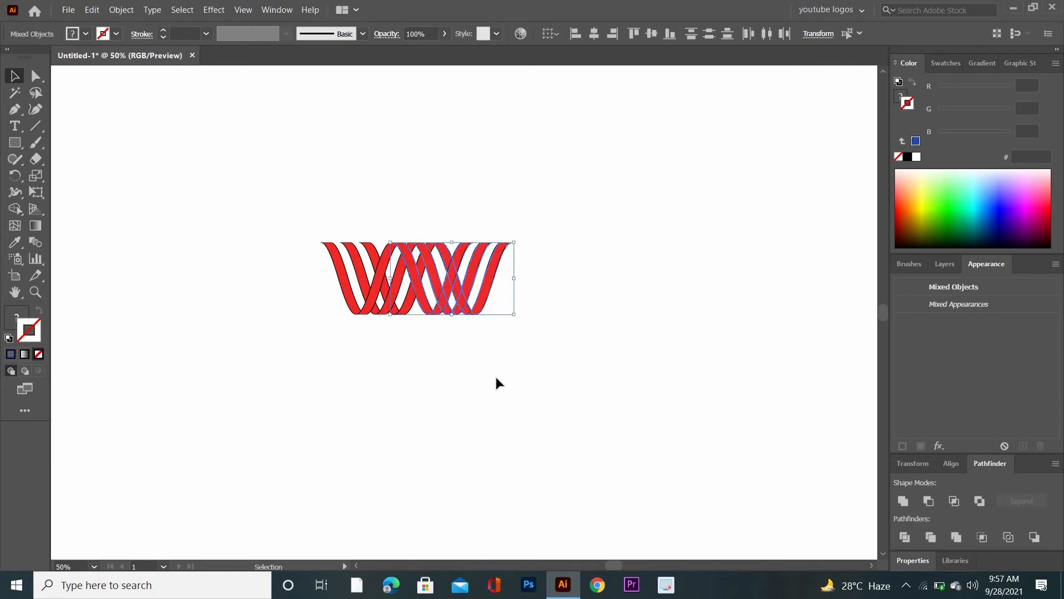
pyautogui.click(495, 375)
# - Turn the combined red stripes upside down and scale them up proportionally to nearly twice their size
pyautogui.moveTo(320, 208)
pyautogui.mouseDown()
pyautogui.moveTo(358, 238)
pyautogui.moveTo(360, 266)
pyautogui.moveTo(318, 314)
pyautogui.moveTo(492, 323)
pyautogui.moveTo(483, 265)
pyautogui.moveTo(330, 216)
pyautogui.moveTo(601, 358)
pyautogui.moveTo(556, 317)
pyautogui.mouseUp()
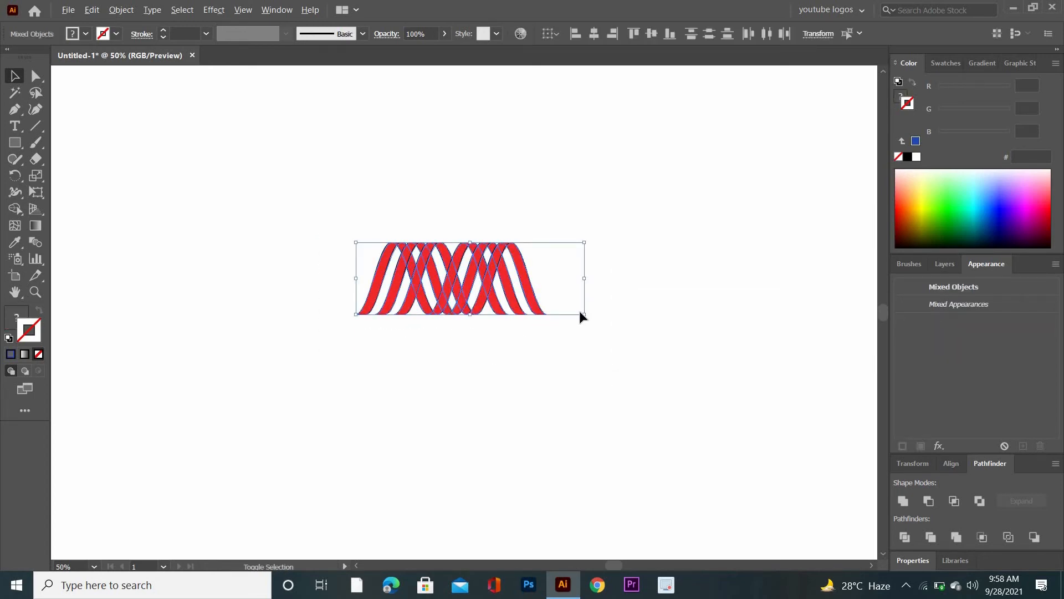
pyautogui.moveTo(584, 314); pyautogui.dragTo(685, 411)
pyautogui.click(543, 423)
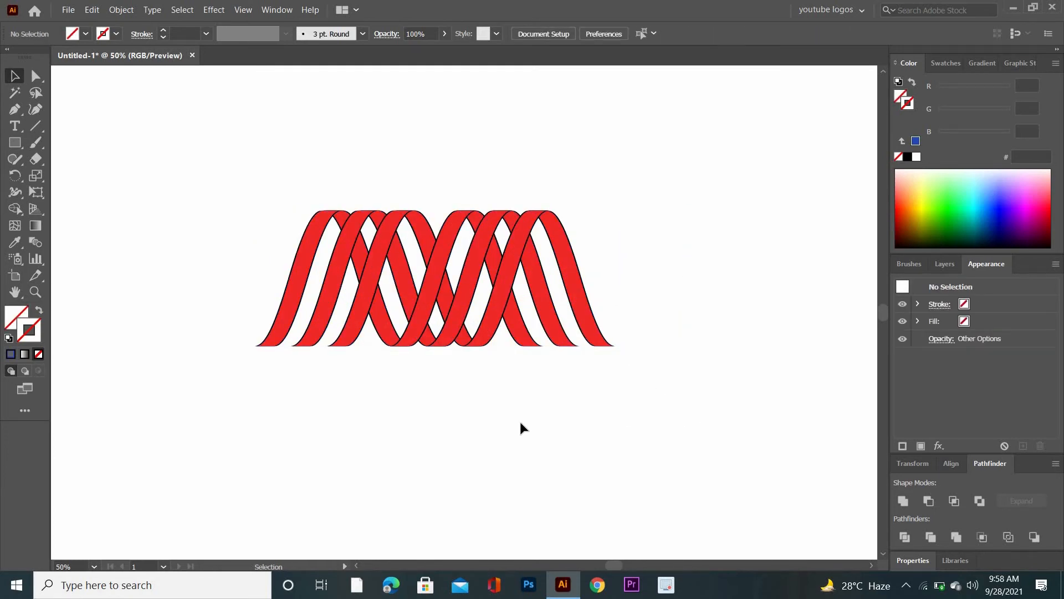
# - Fill all the stripes with the default white-to-black linear gradient
pyautogui.press('.')
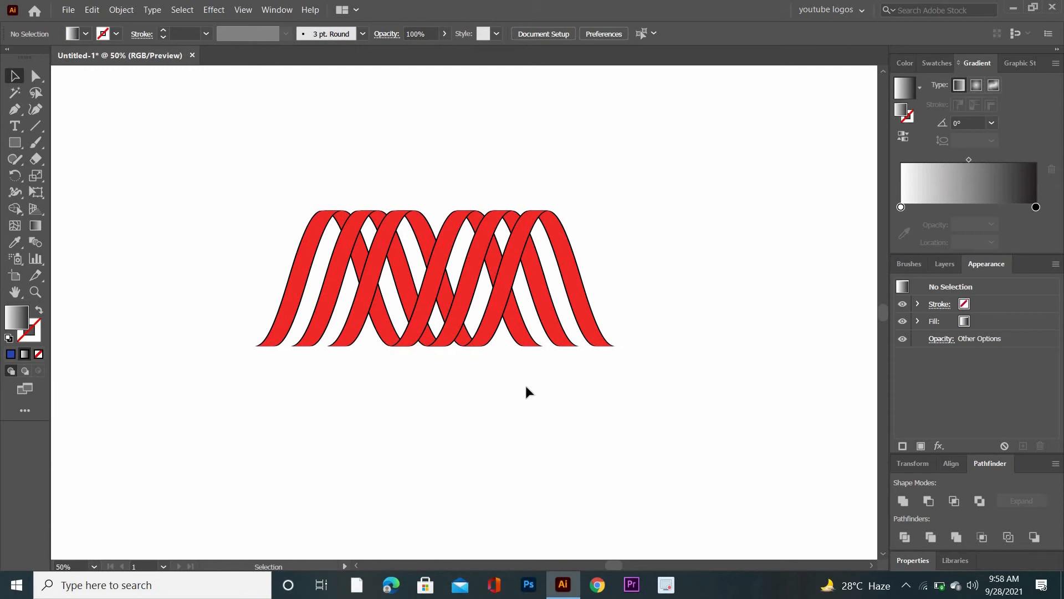
pyautogui.moveTo(213, 168); pyautogui.dragTo(686, 409)
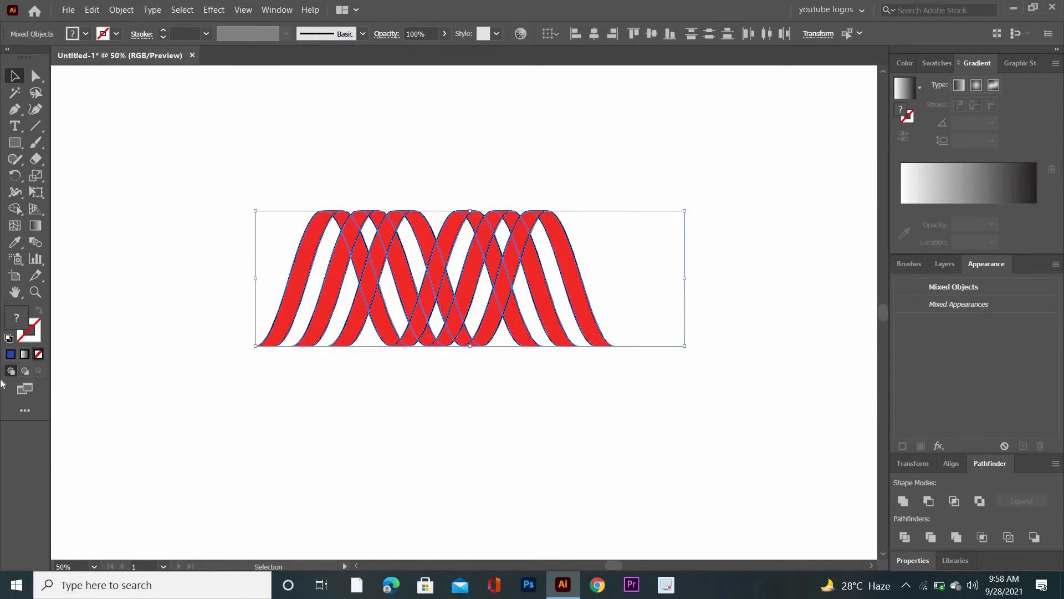
pyautogui.click(24, 356)
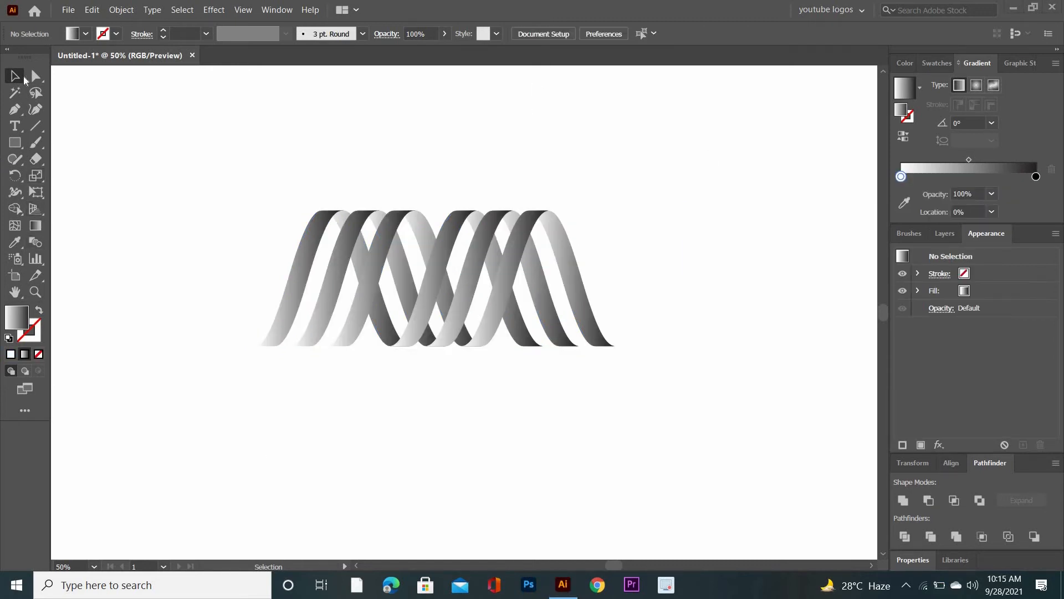
# - Flatten the gradient-filled group and stretch it symmetrically to about 822 px wide and 208 px high
pyautogui.moveTo(147, 159); pyautogui.dragTo(549, 365)
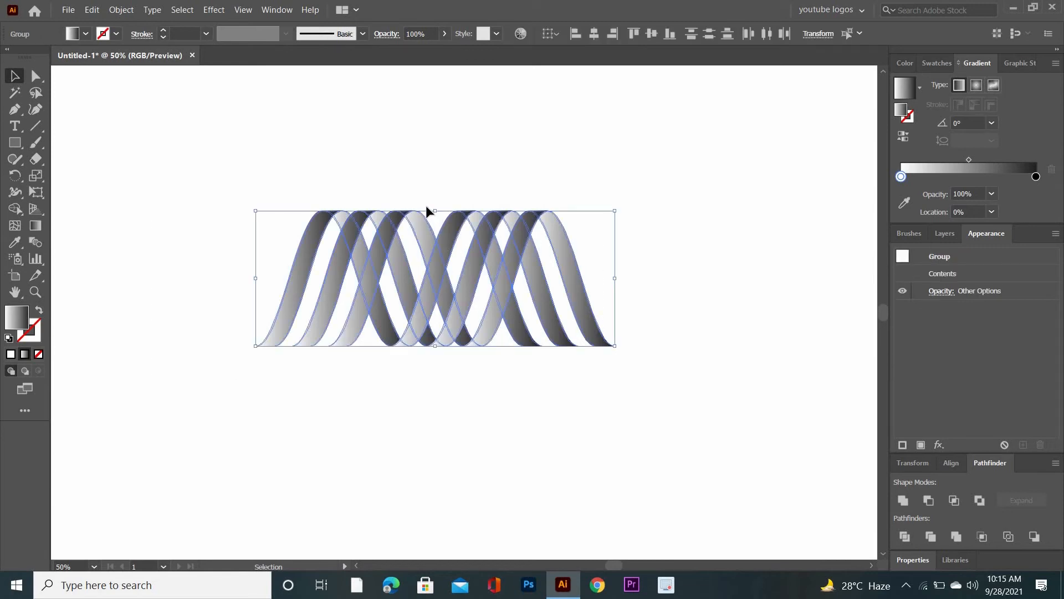
pyautogui.moveTo(434, 211); pyautogui.dragTo(438, 222)
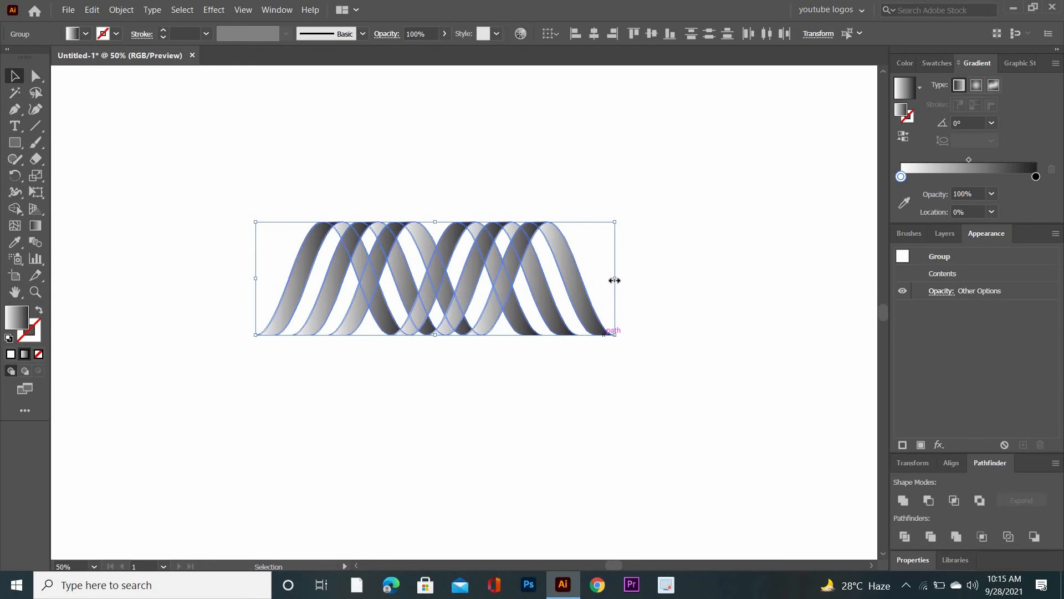
pyautogui.moveTo(615, 279); pyautogui.dragTo(658, 279)
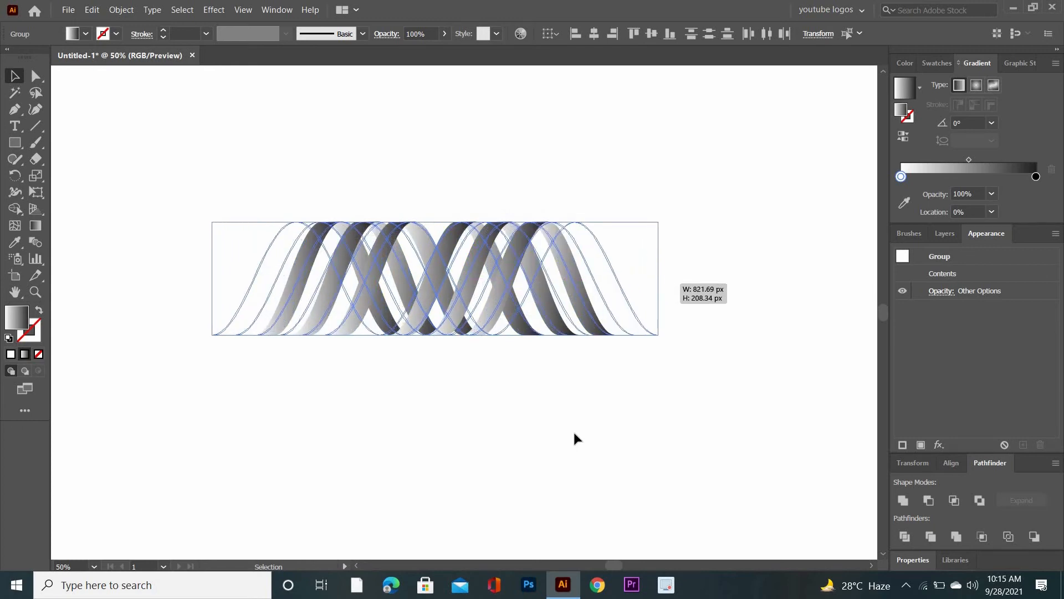
pyautogui.click(569, 435)
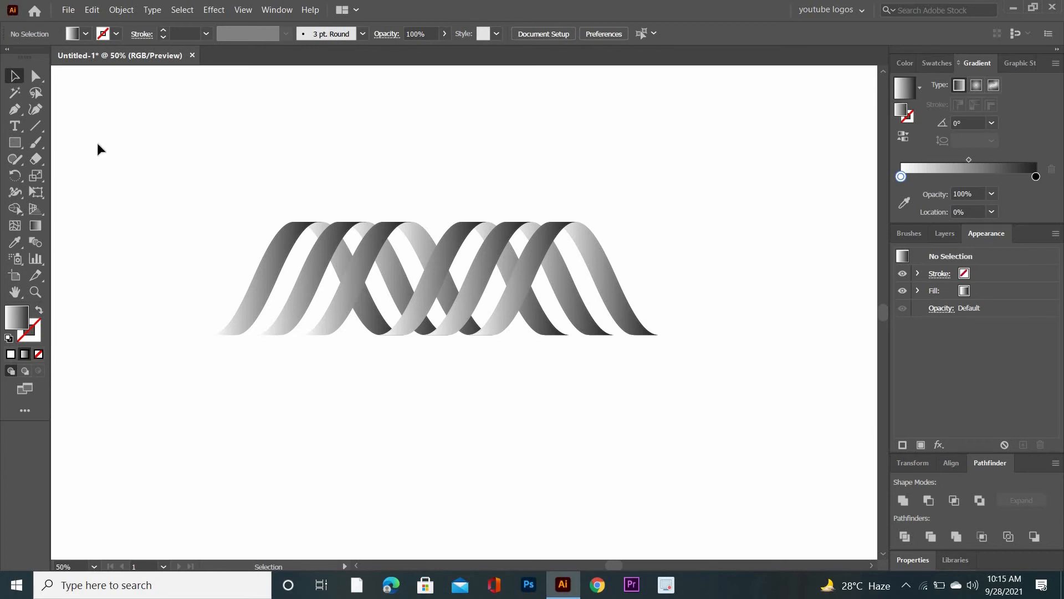
# - Add a gradient stop at about 44.6%, colour both end stops dark navy blue and the middle stop RGB Cyan
pyautogui.moveTo(155, 169); pyautogui.dragTo(687, 352)
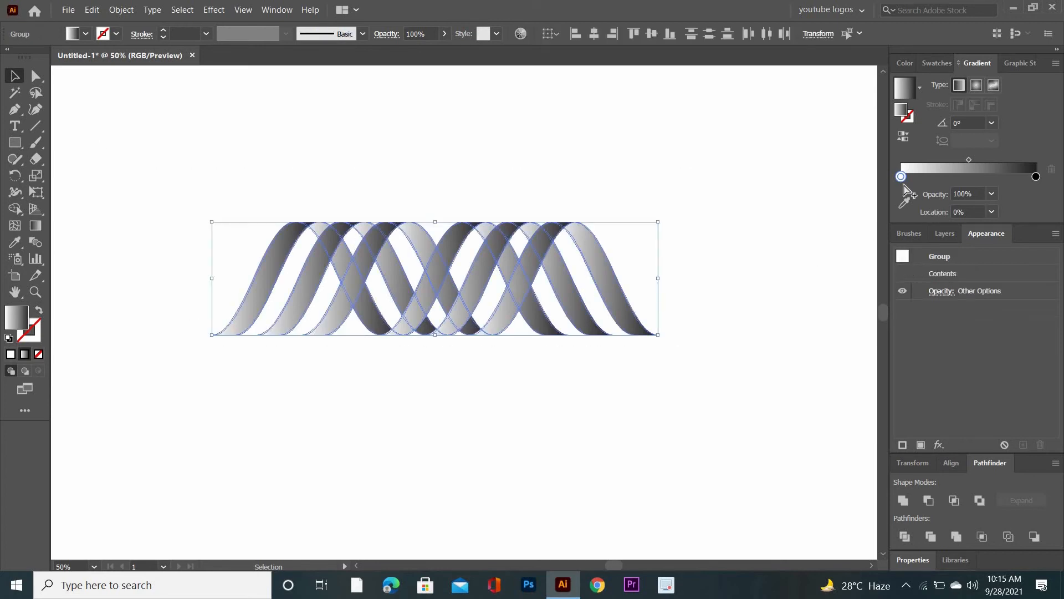
pyautogui.moveTo(901, 176); pyautogui.dragTo(962, 176)
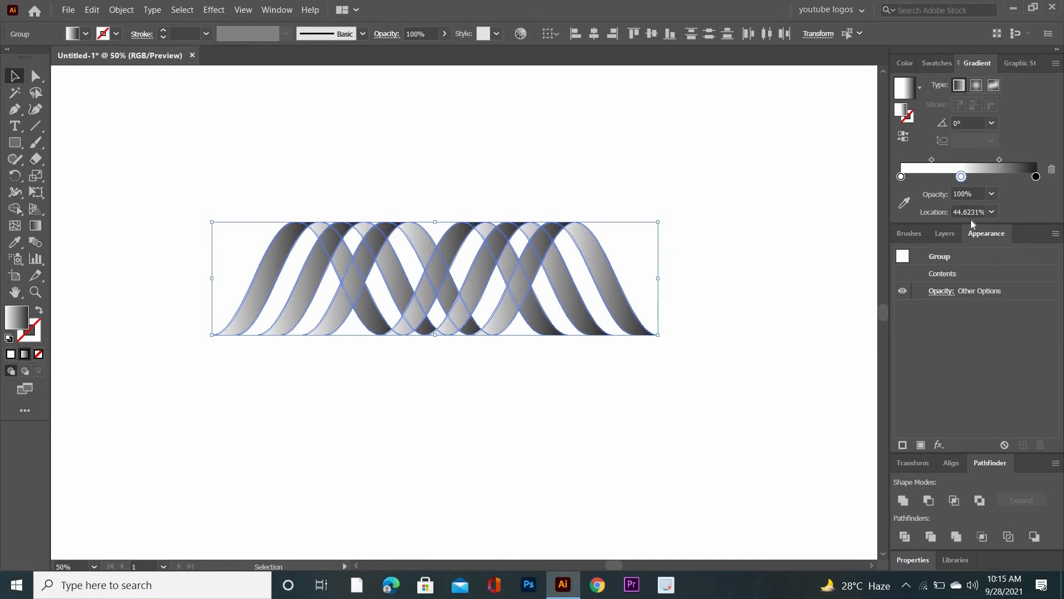
pyautogui.doubleClick(901, 177)
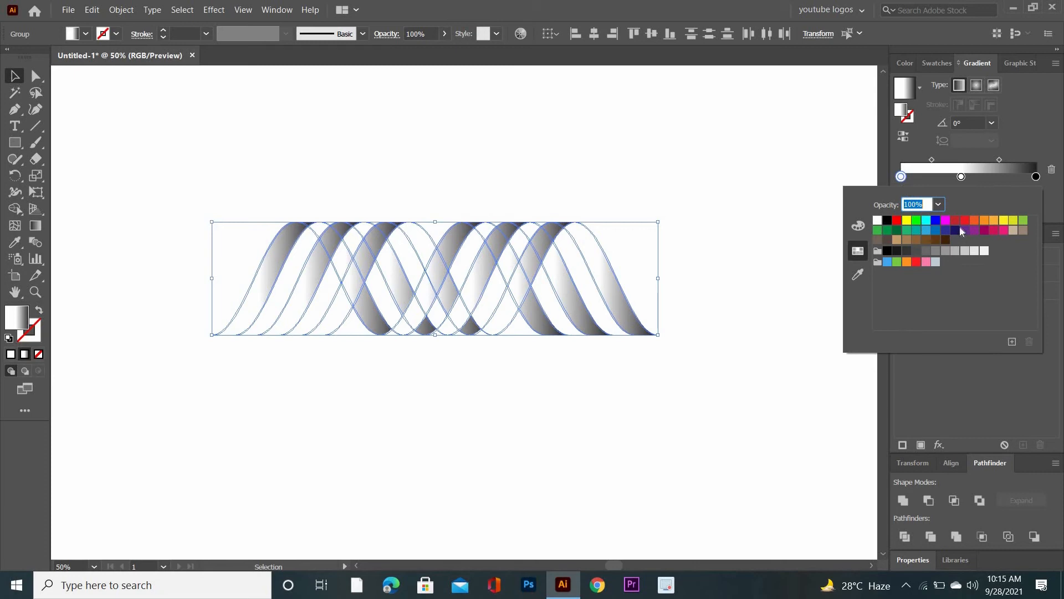
pyautogui.click(955, 230)
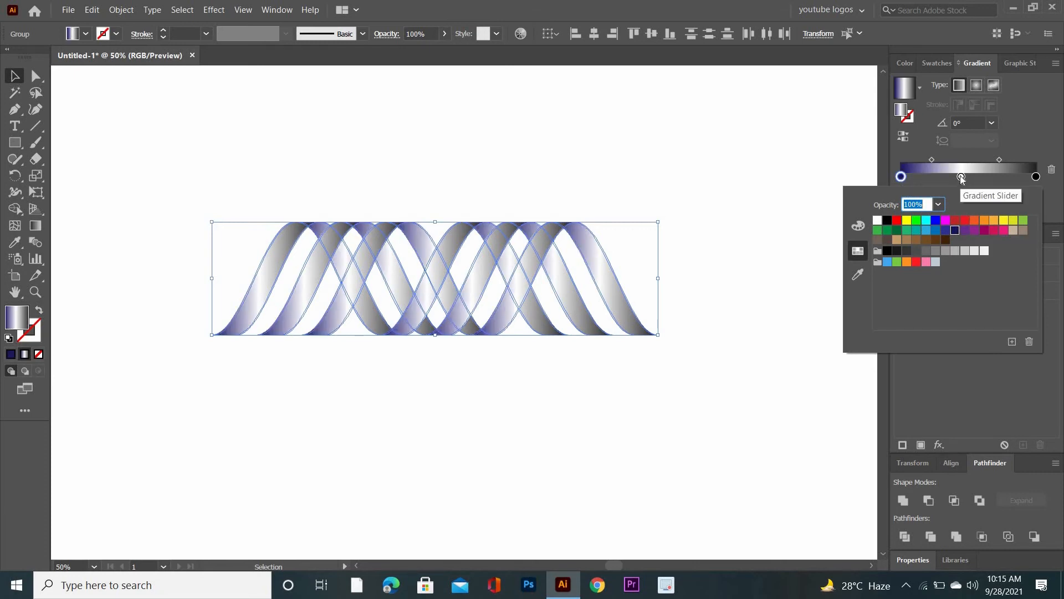
pyautogui.doubleClick(1036, 176)
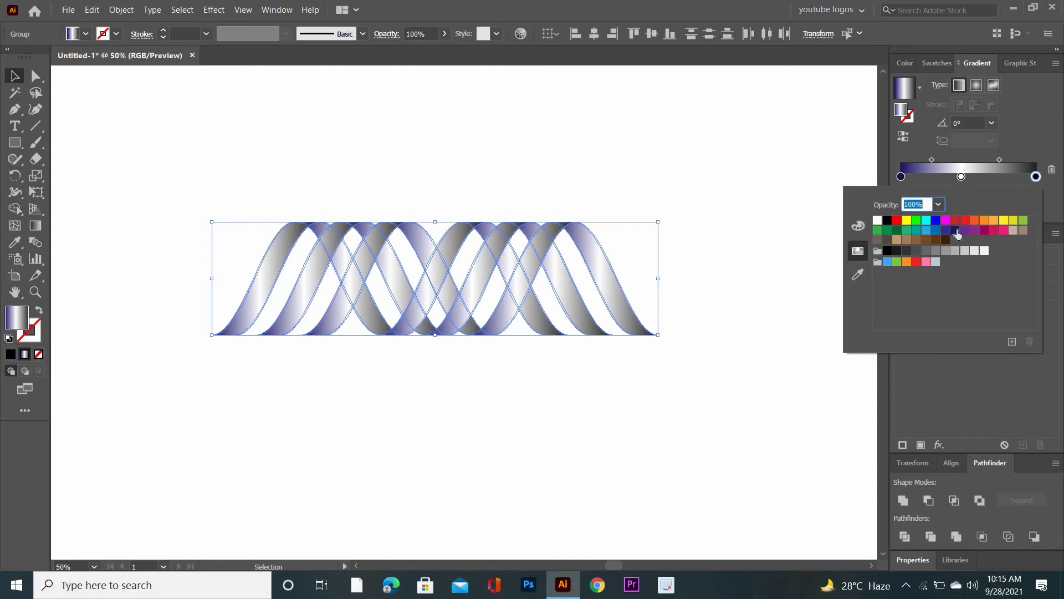
pyautogui.click(957, 233)
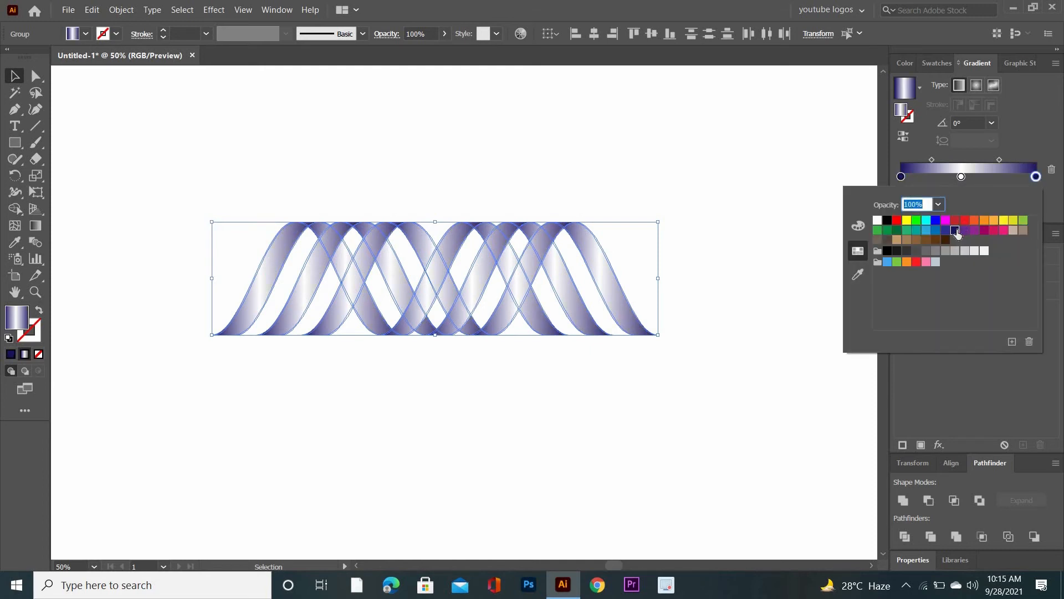
pyautogui.doubleClick(961, 177)
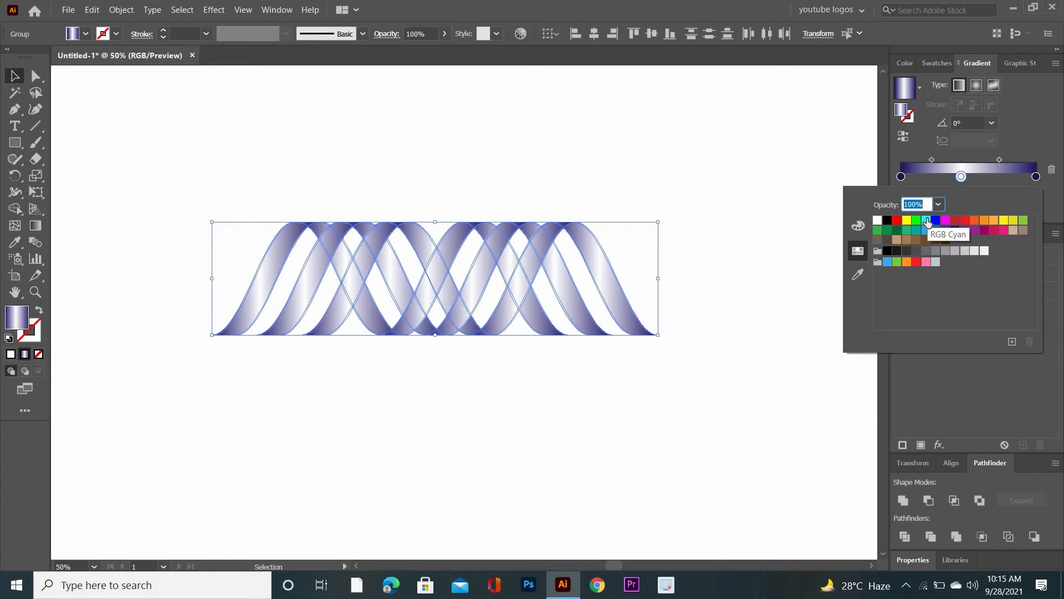
pyautogui.click(926, 221)
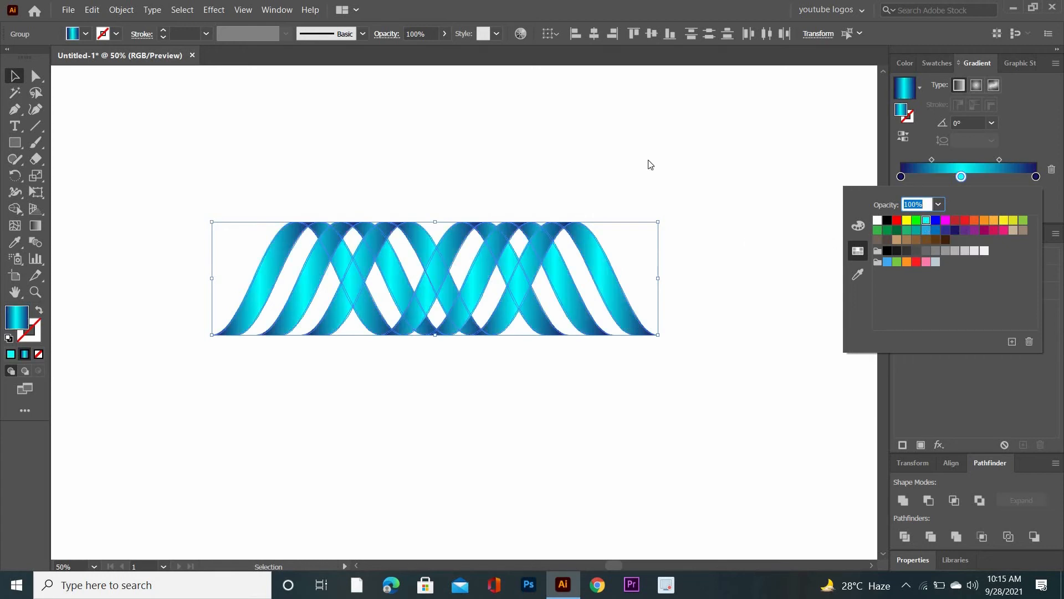
# - Widen the cyan area by moving the gradient midpoints outward to about 43.7% and 56.5%
pyautogui.click(930, 159)
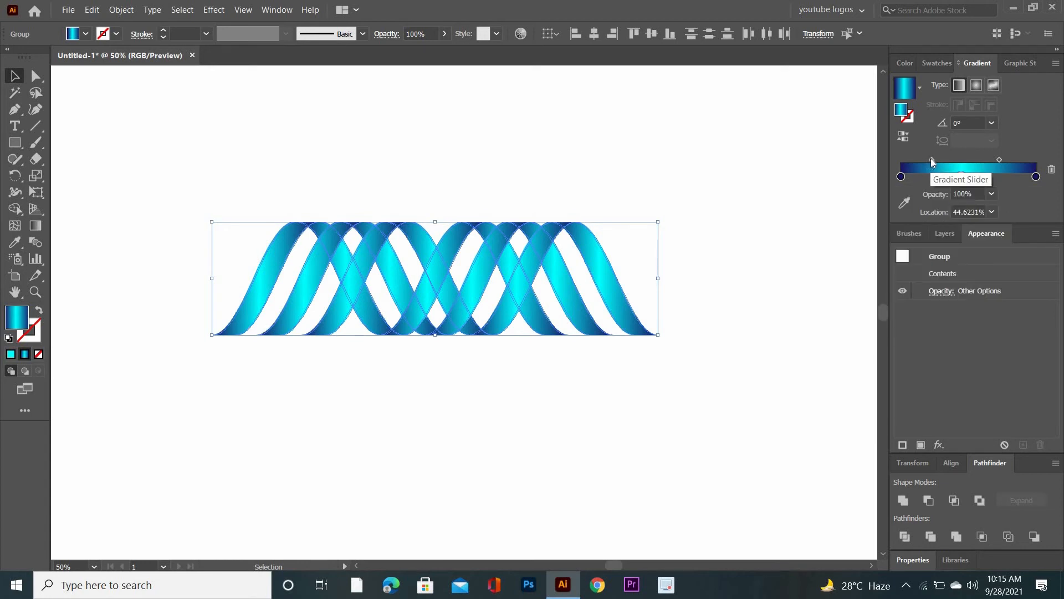
pyautogui.moveTo(930, 159); pyautogui.dragTo(926, 158)
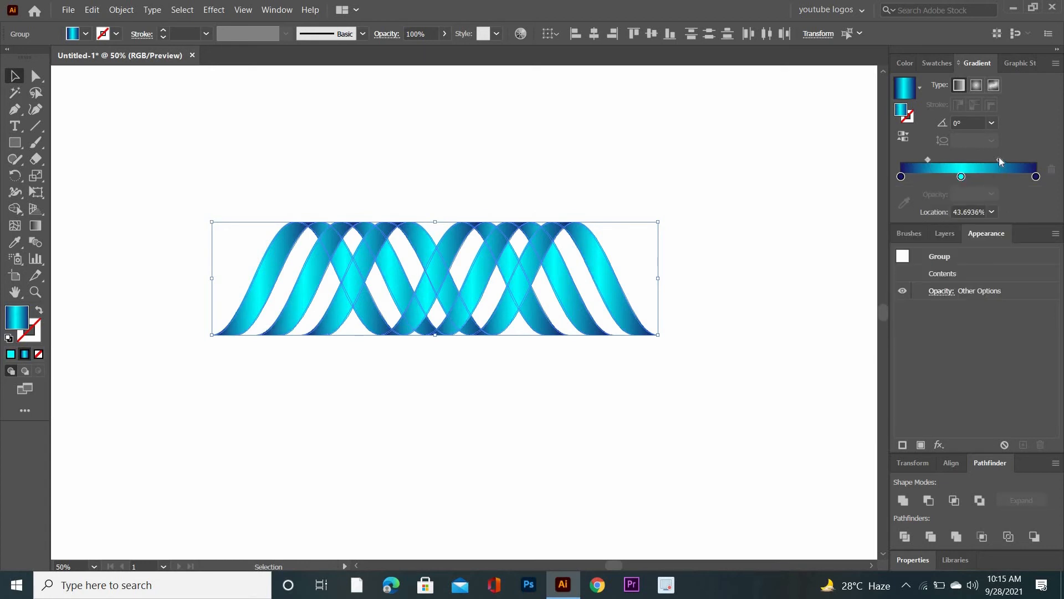
pyautogui.moveTo(998, 159); pyautogui.dragTo(1007, 159)
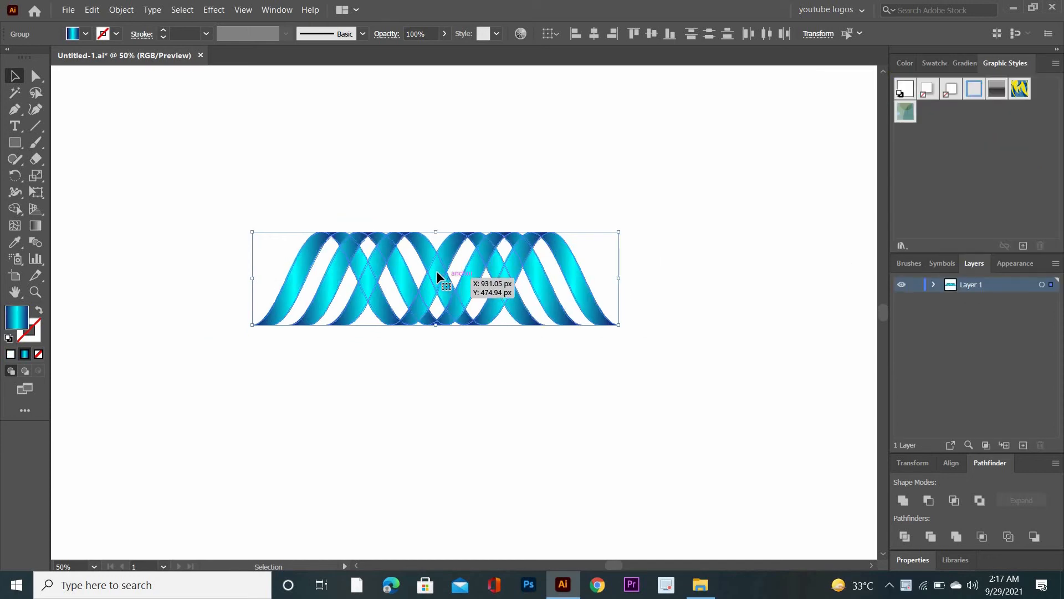
# - Extend the blue ribbon sideways with an overlapping copy and scale the longer band down proportionally
pyautogui.moveTo(437, 271); pyautogui.dragTo(527, 230)
pyautogui.click(533, 387)
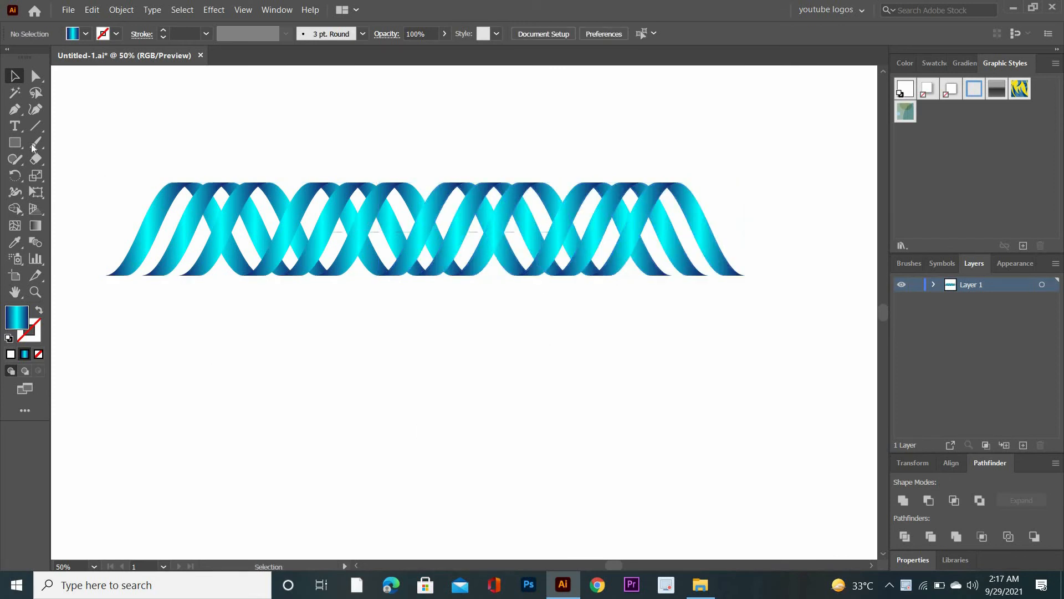
pyautogui.moveTo(88, 164); pyautogui.dragTo(723, 293)
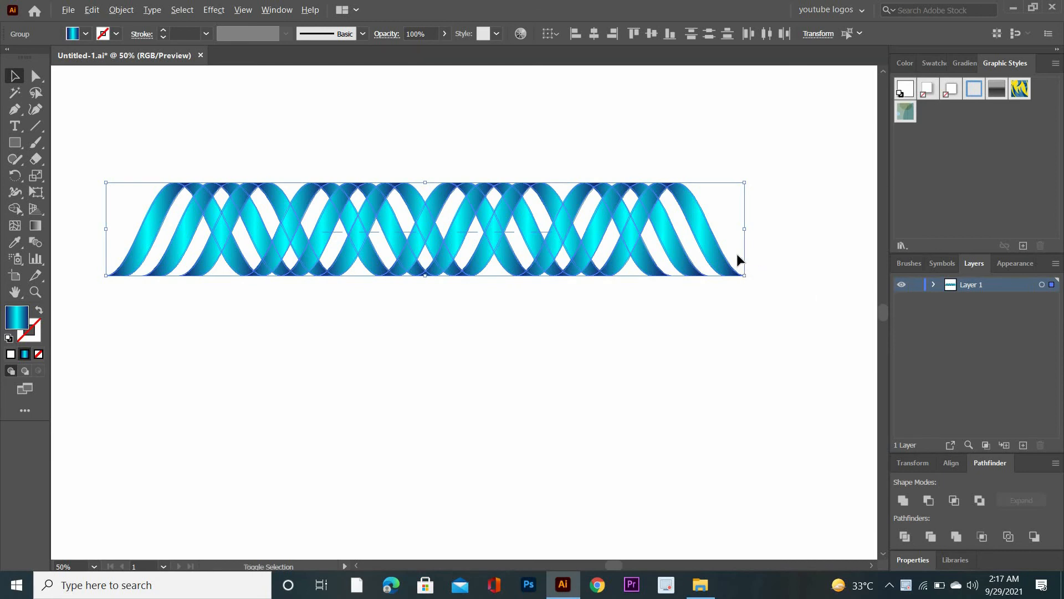
pyautogui.moveTo(726, 275); pyautogui.dragTo(656, 313)
pyautogui.moveTo(502, 238); pyautogui.dragTo(424, 238)
# - Duplicate the scaled ribbon and overlap the pieces end to end into one continuous band of six wave sections
pyautogui.moveTo(35, 316); pyautogui.dragTo(368, 268)
pyautogui.moveTo(385, 227); pyautogui.dragTo(401, 324)
pyautogui.moveTo(228, 160); pyautogui.dragTo(641, 261)
pyautogui.moveTo(454, 218); pyautogui.dragTo(315, 209)
pyautogui.moveTo(229, 284)
pyautogui.mouseDown()
pyautogui.moveTo(363, 340)
pyautogui.moveTo(701, 371)
pyautogui.mouseUp()
pyautogui.moveTo(505, 313); pyautogui.dragTo(732, 208)
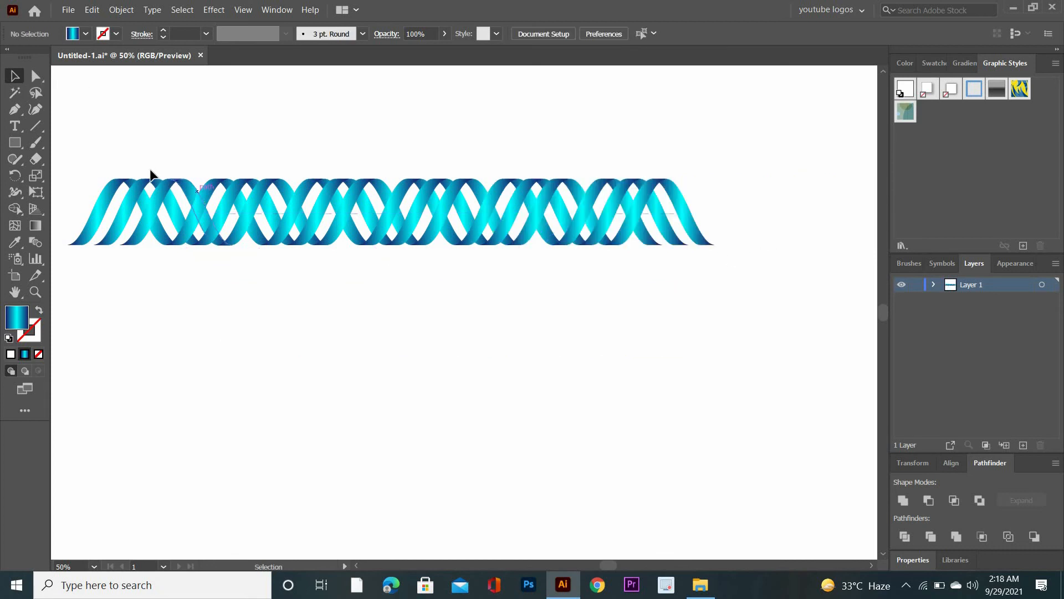
# - Enlarge the long ribbon to span most of the canvas and stack copies beneath it to make four rows
pyautogui.moveTo(111, 163); pyautogui.dragTo(735, 279)
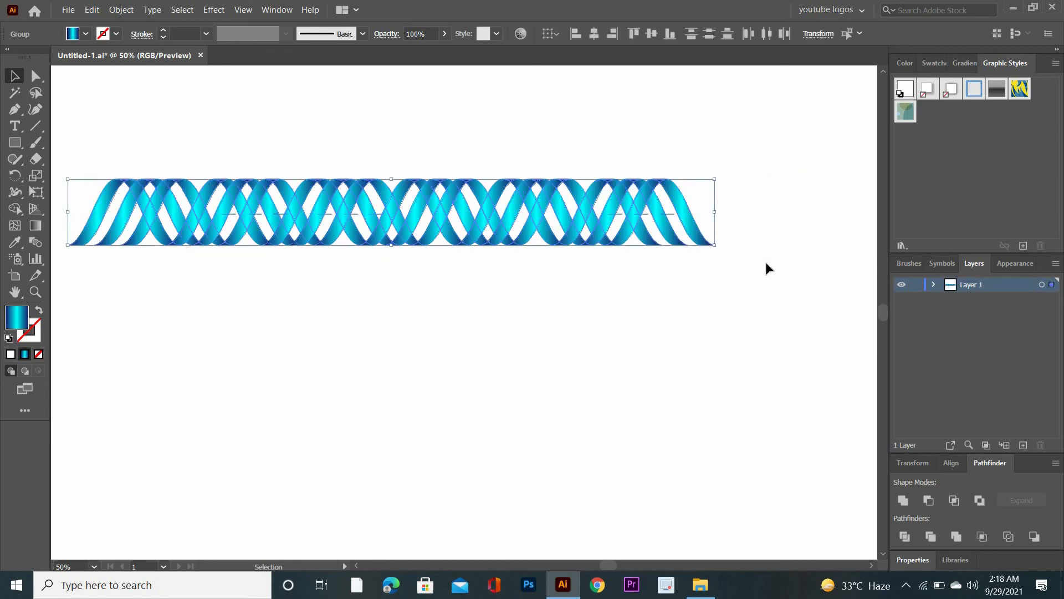
pyautogui.moveTo(714, 244); pyautogui.dragTo(779, 251)
pyautogui.moveTo(462, 209); pyautogui.dragTo(545, 331)
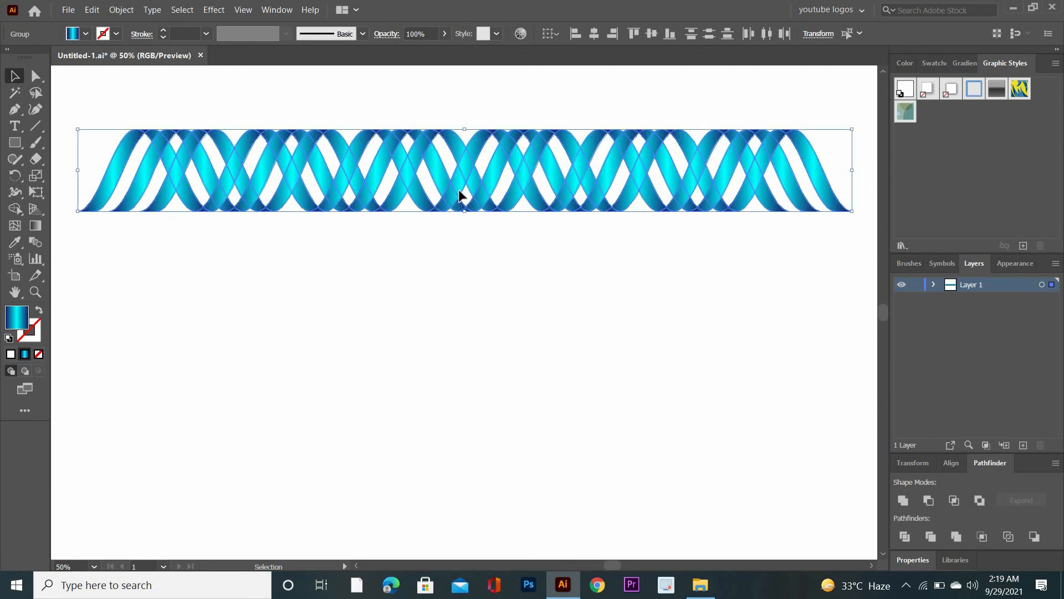
pyautogui.moveTo(459, 185); pyautogui.dragTo(479, 495)
# - Scale the second ribbon row down, make the third row smaller still, and select the bottom row
pyautogui.moveTo(81, 261); pyautogui.dragTo(807, 320)
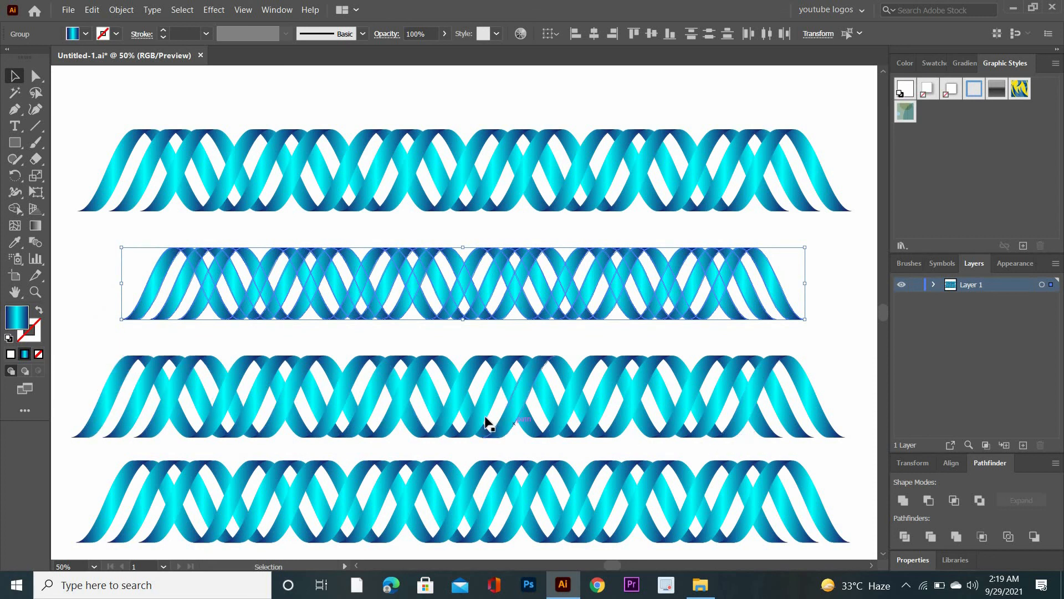
pyautogui.moveTo(90, 346); pyautogui.dragTo(810, 441)
pyautogui.click(64, 481)
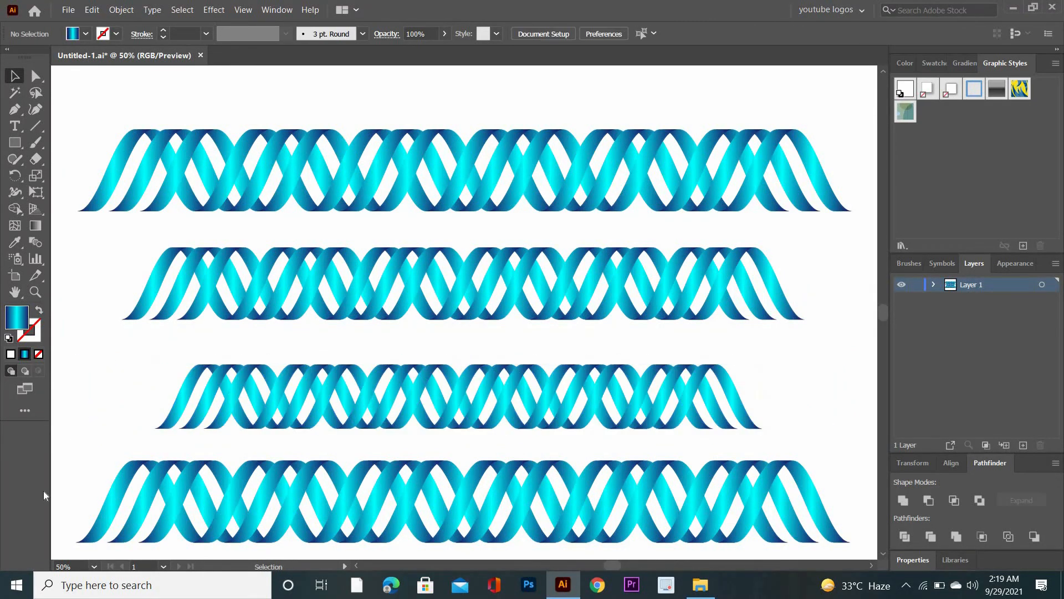
pyautogui.moveTo(458, 543); pyautogui.dragTo(847, 549)
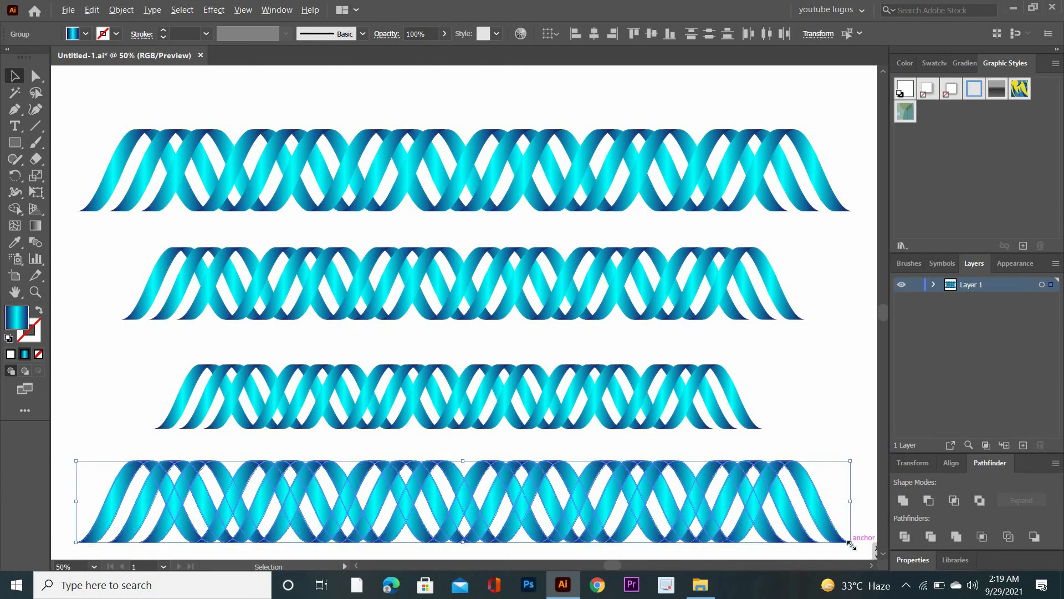